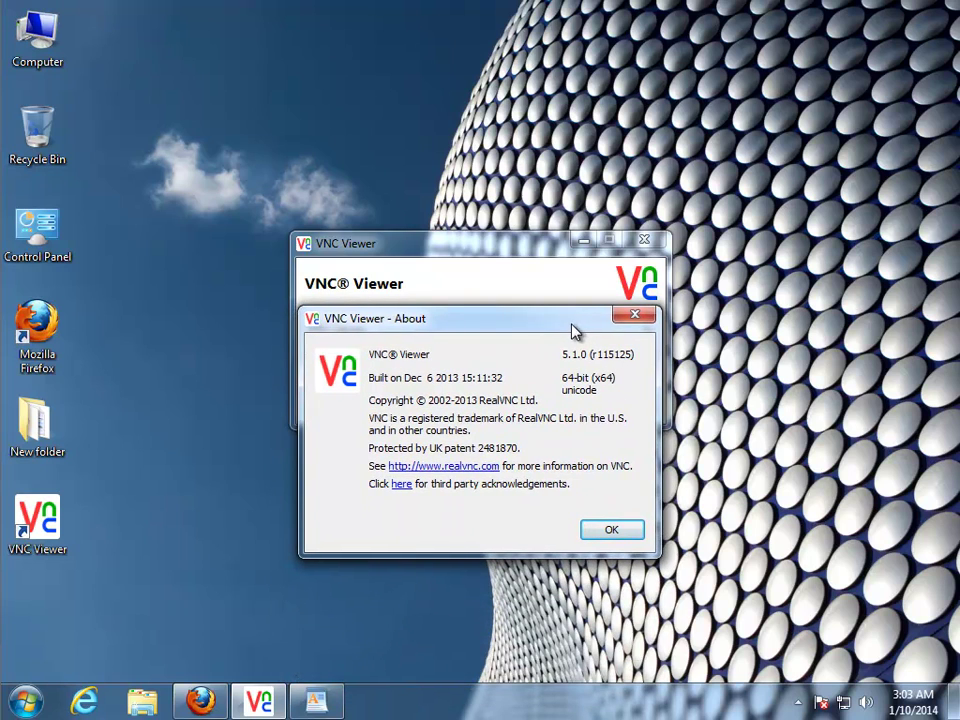
# Open the How to Uninstall document and read through its note and all six removal steps
pyautogui.click(316, 702)
pyautogui.moveTo(606, 274); pyautogui.dragTo(205, 222)
pyautogui.moveTo(604, 358); pyautogui.dragTo(184, 307)
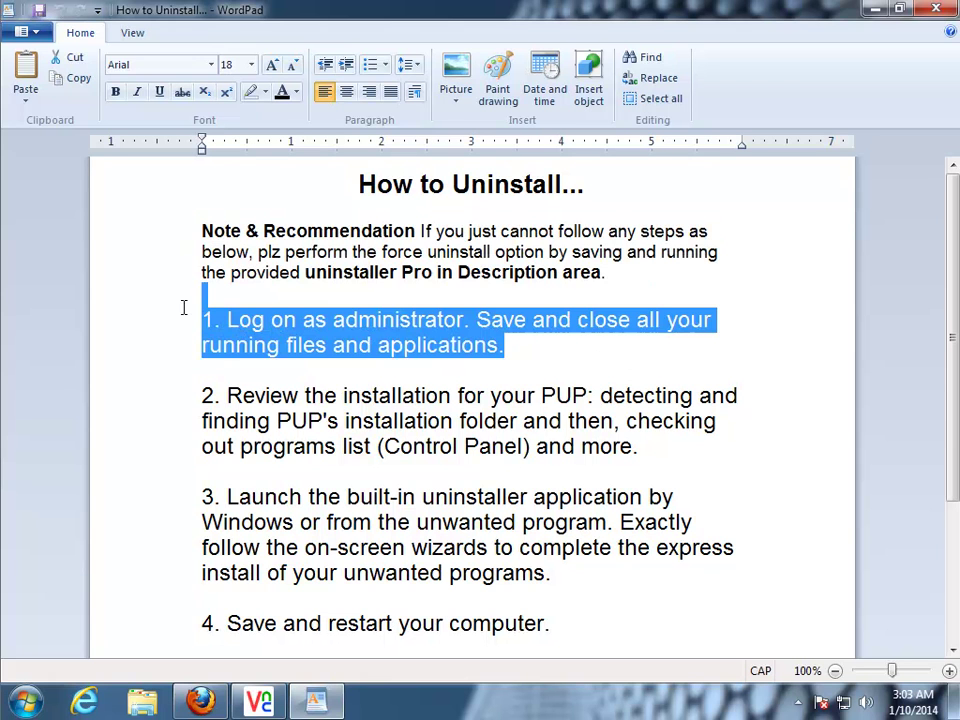
pyautogui.moveTo(643, 455); pyautogui.dragTo(167, 400)
pyautogui.moveTo(551, 573); pyautogui.dragTo(171, 501)
pyautogui.scroll(-2, 509, 516)
pyautogui.moveTo(551, 481); pyautogui.dragTo(139, 487)
pyautogui.moveTo(312, 633); pyautogui.dragTo(189, 527)
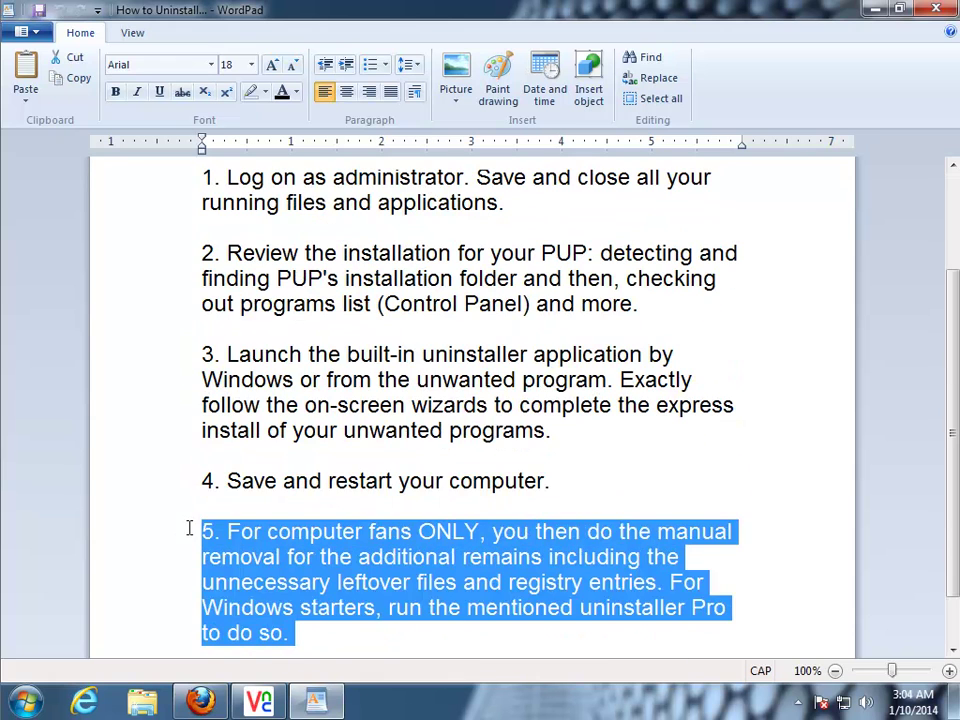
pyautogui.scroll(-1, 352, 541)
pyautogui.moveTo(406, 636); pyautogui.dragTo(146, 610)
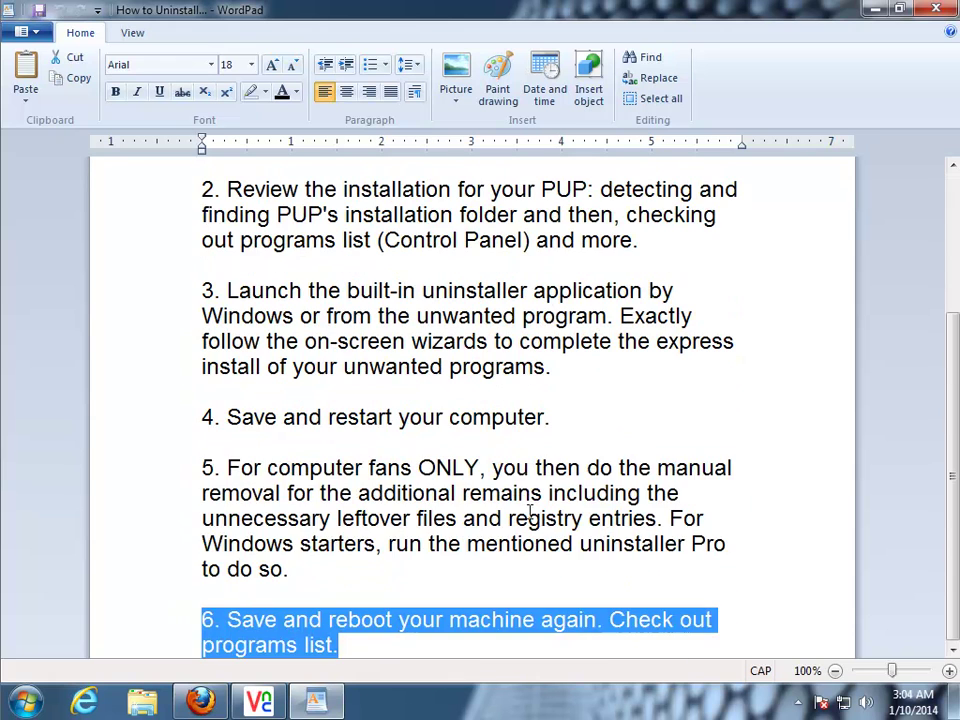
pyautogui.scroll(3, 578, 497)
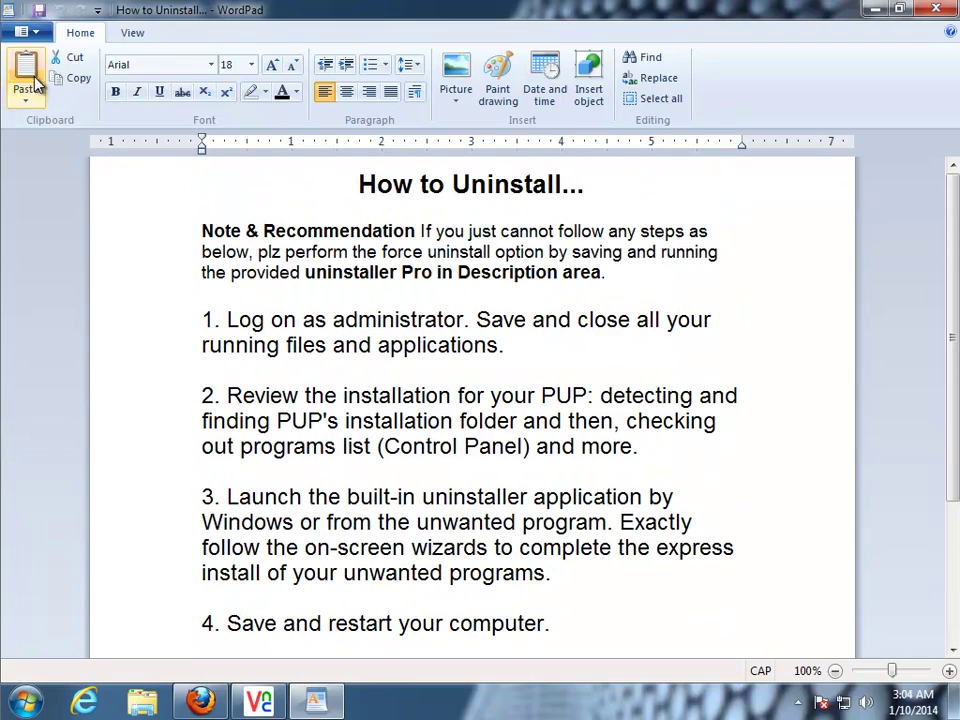
# Close the instructions document, the VNC Viewer About box and the VNC Viewer window
pyautogui.click(945, 12)
pyautogui.click(608, 531)
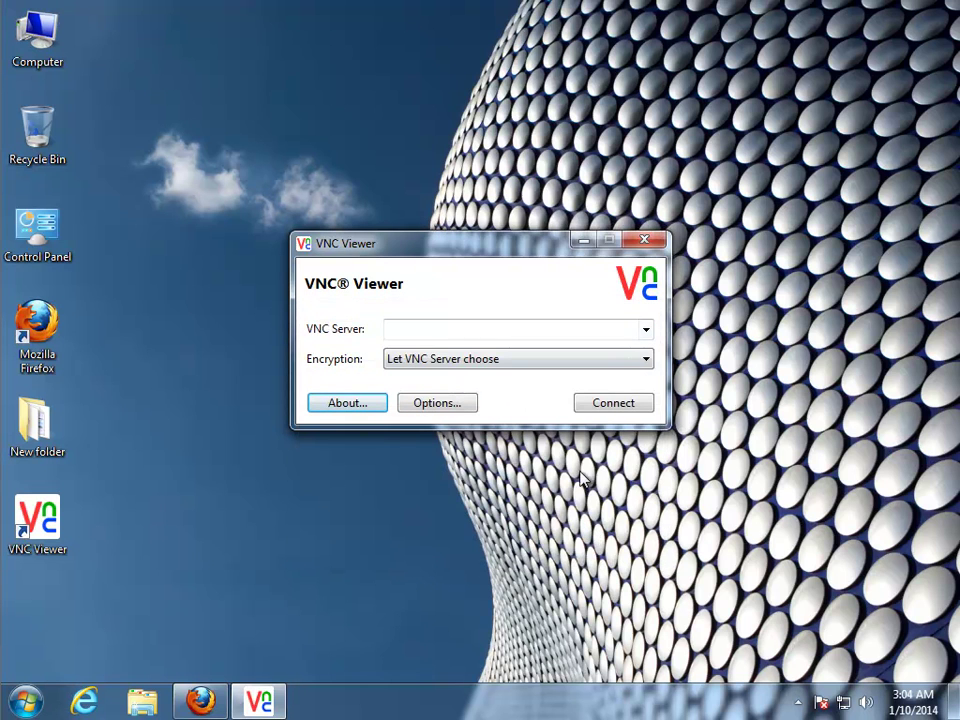
pyautogui.click(644, 241)
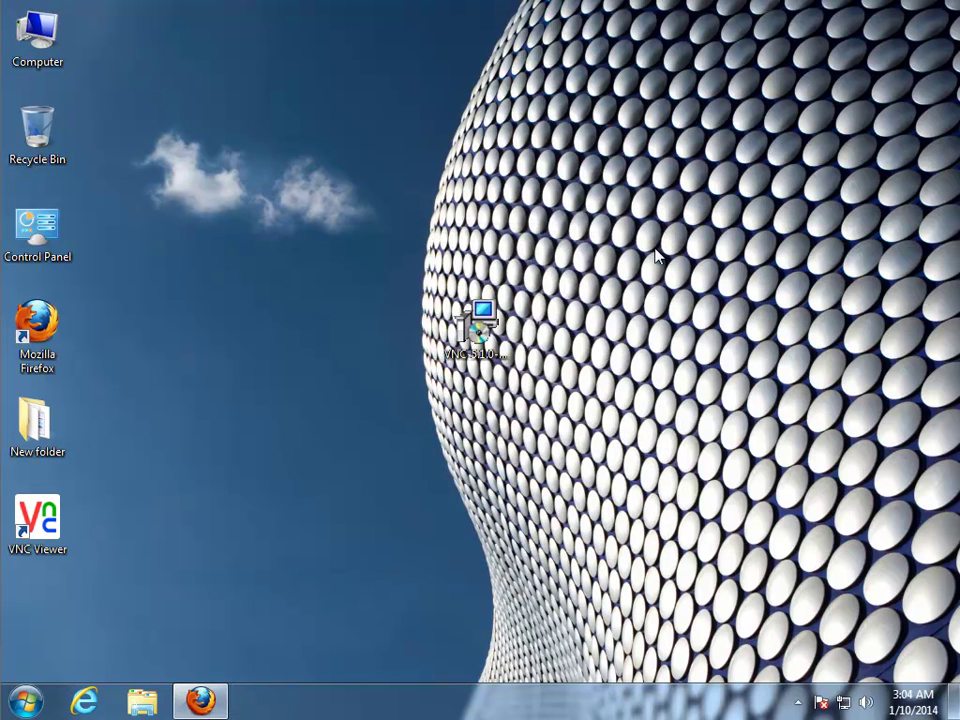
# Stop VNC Server from its notification area icon and authorize the change, checking the publisher details
pyautogui.click(798, 700)
pyautogui.rightClick(830, 605)
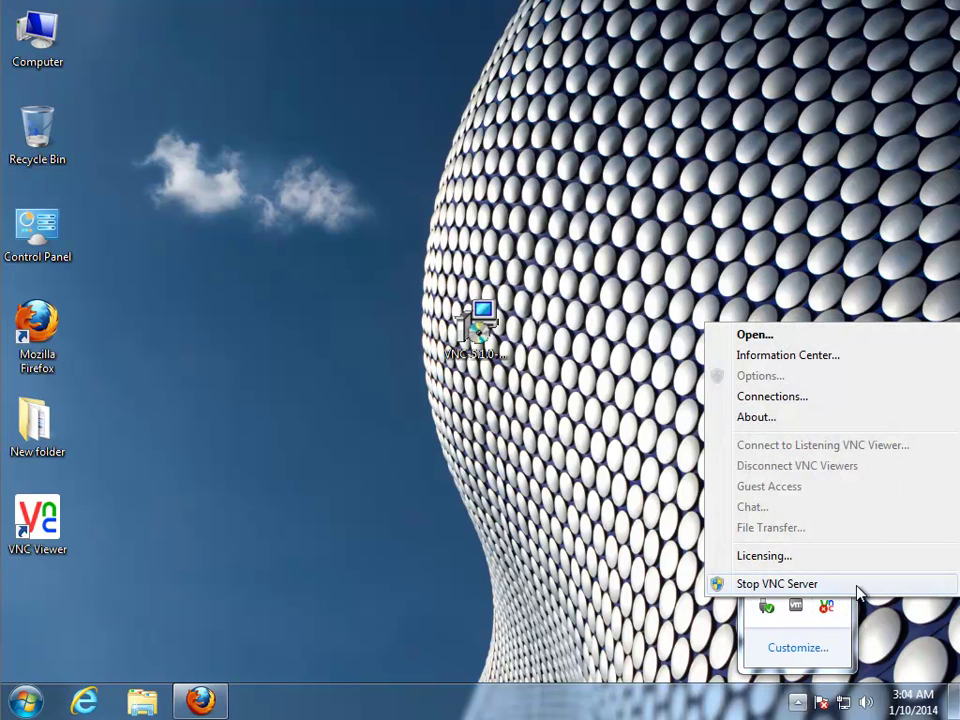
pyautogui.click(800, 584)
pyautogui.click(559, 434)
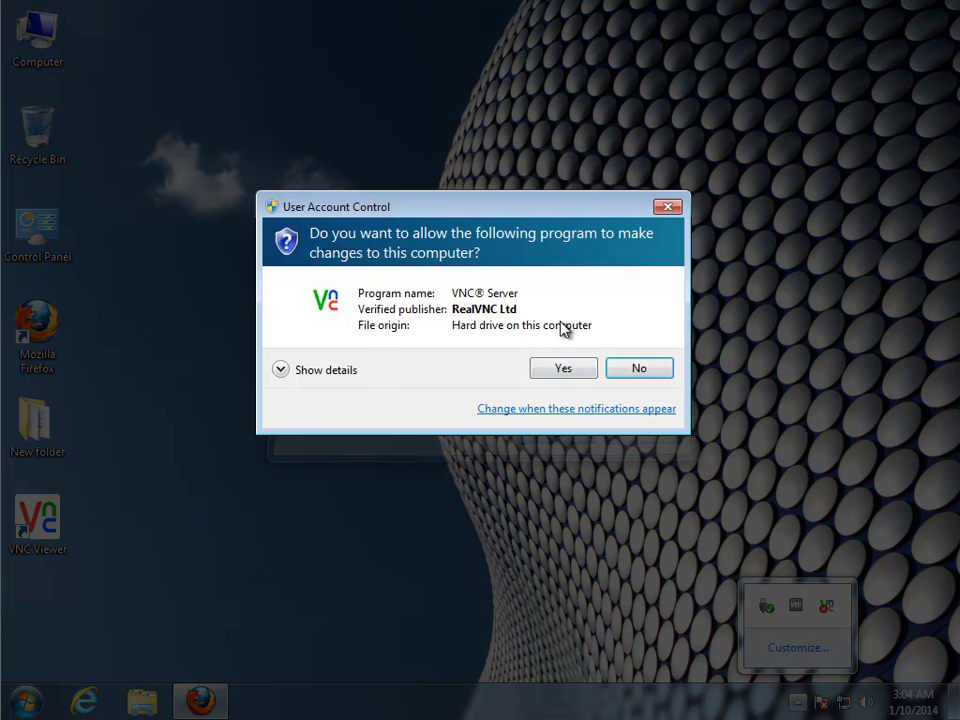
pyautogui.click(345, 372)
pyautogui.click(576, 426)
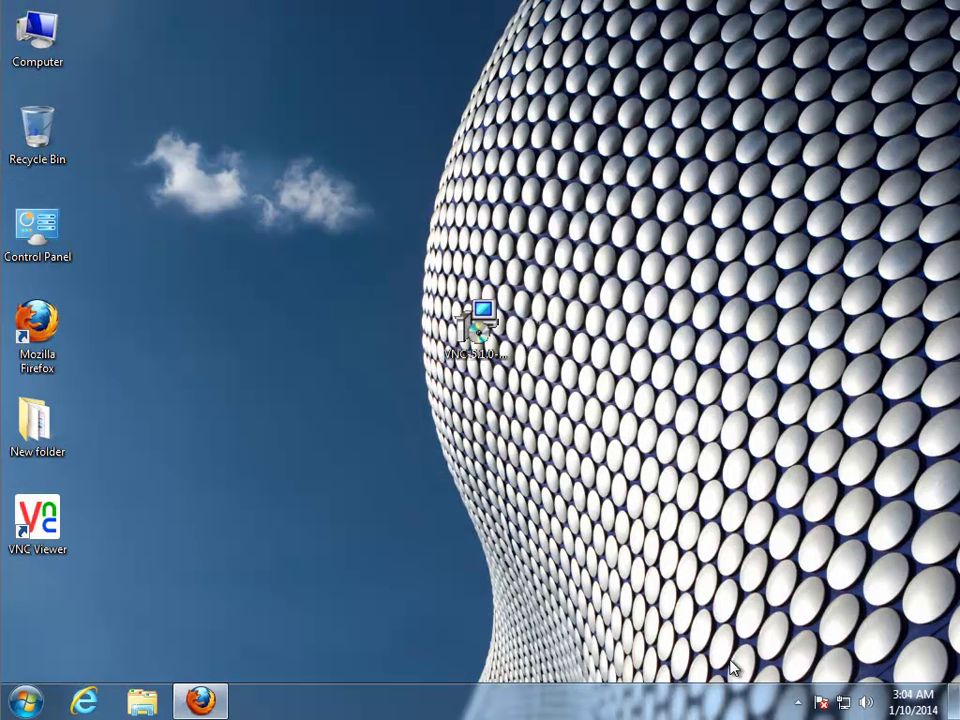
pyautogui.click(797, 702)
# Open Windows Task Manager, examine the running processes for VNC and Firefox entries, and minimize it
pyautogui.rightClick(257, 705)
pyautogui.click(358, 634)
pyautogui.click(116, 72)
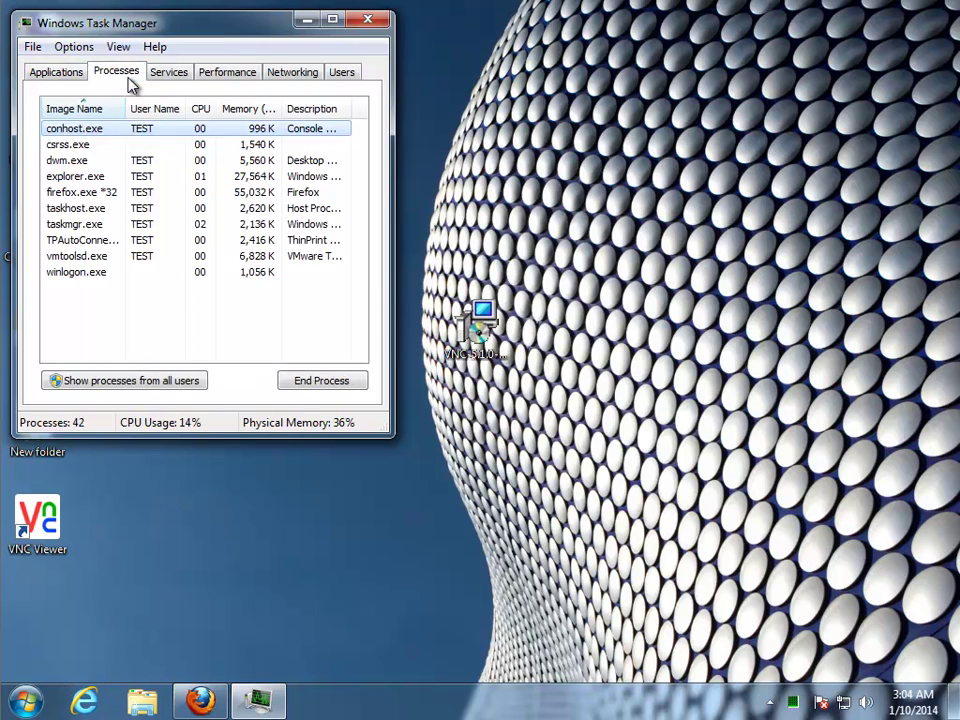
pyautogui.moveTo(122, 20); pyautogui.dragTo(304, 197)
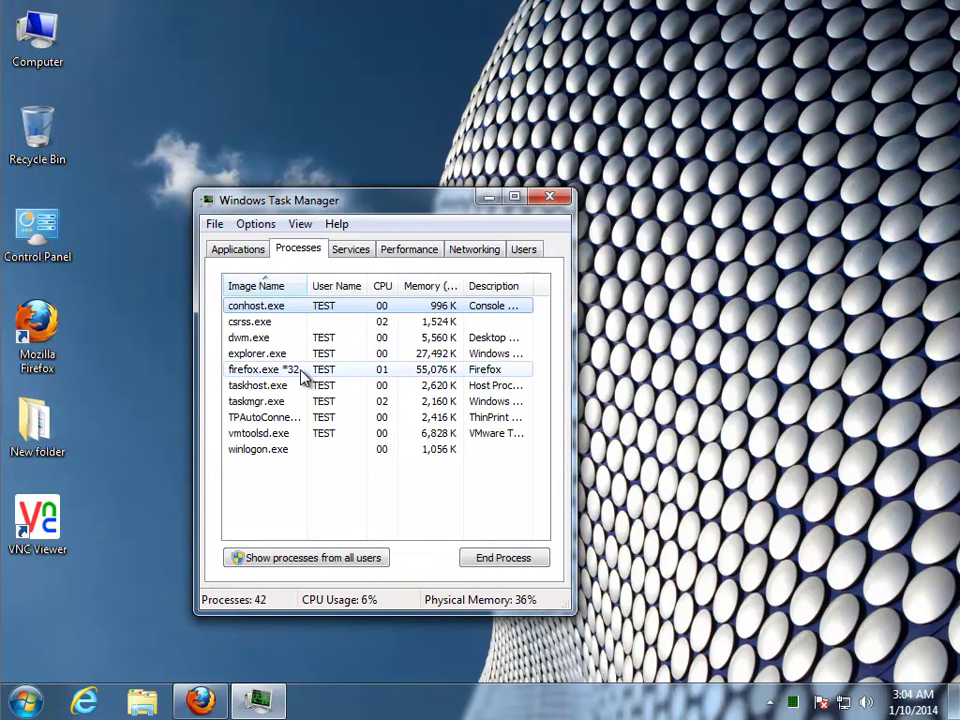
pyautogui.click(258, 369)
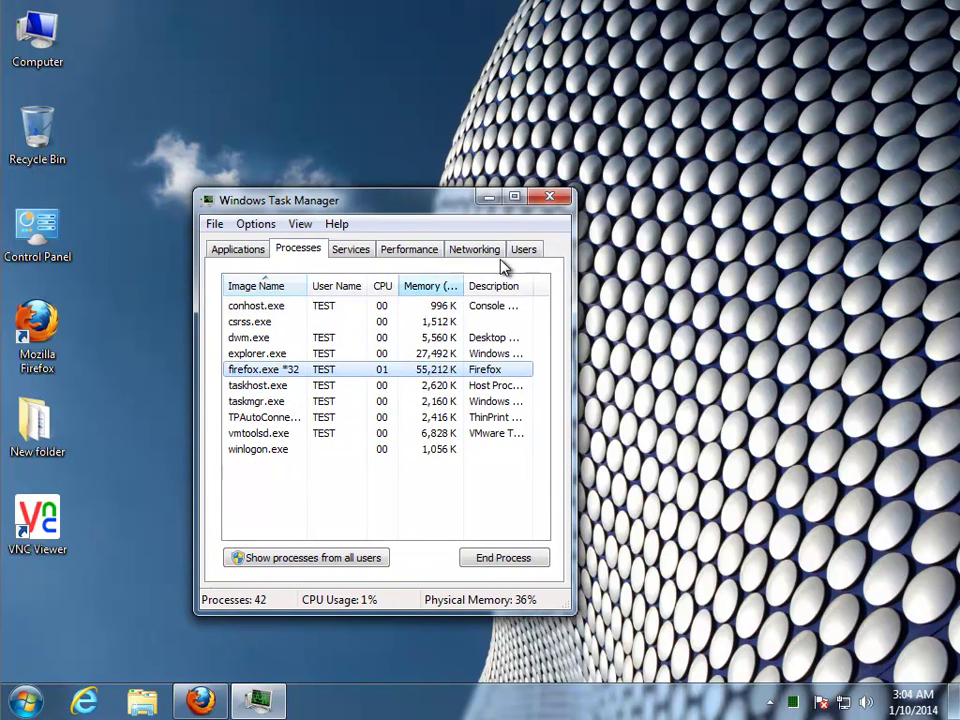
pyautogui.click(489, 197)
# Bring up the Firefox window with the RealVNC activation page and close the browser
pyautogui.click(203, 703)
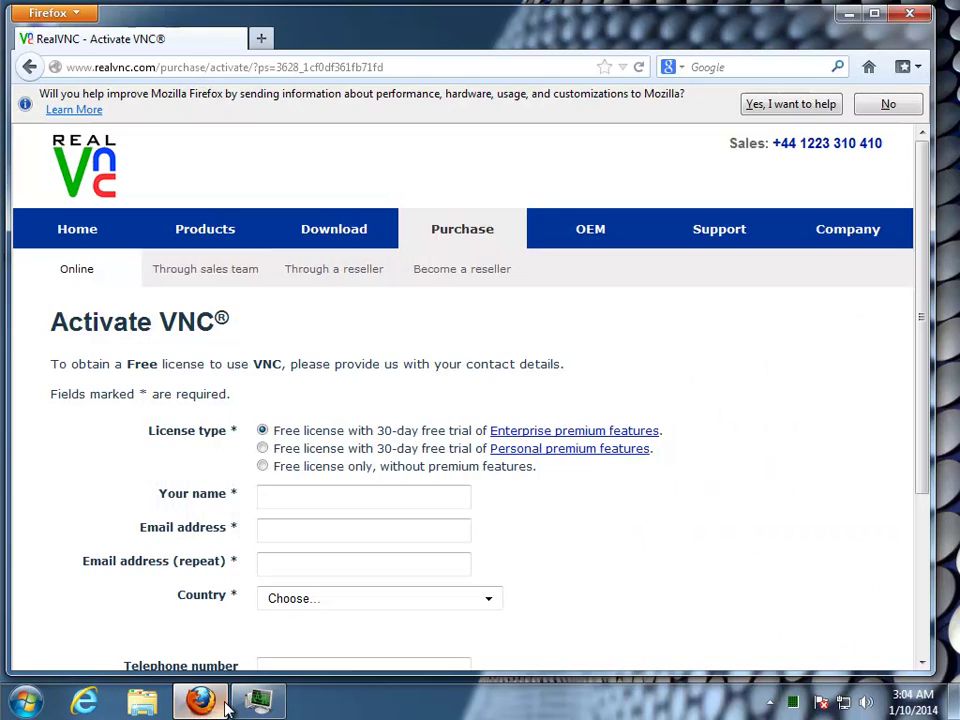
pyautogui.moveTo(277, 336); pyautogui.dragTo(19, 336)
pyautogui.click(435, 363)
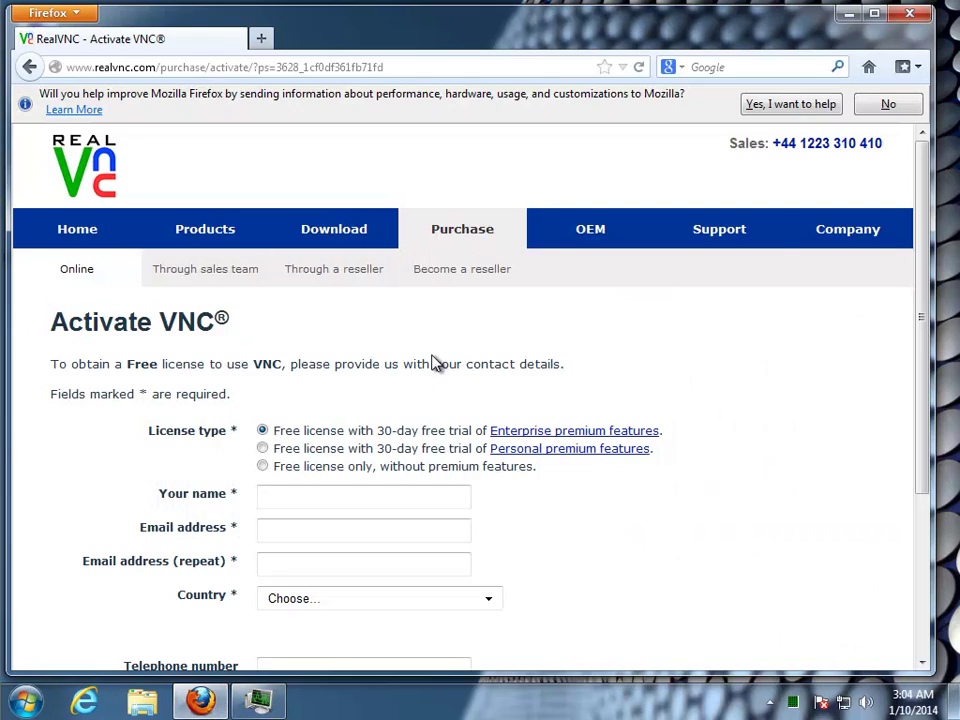
pyautogui.click(909, 13)
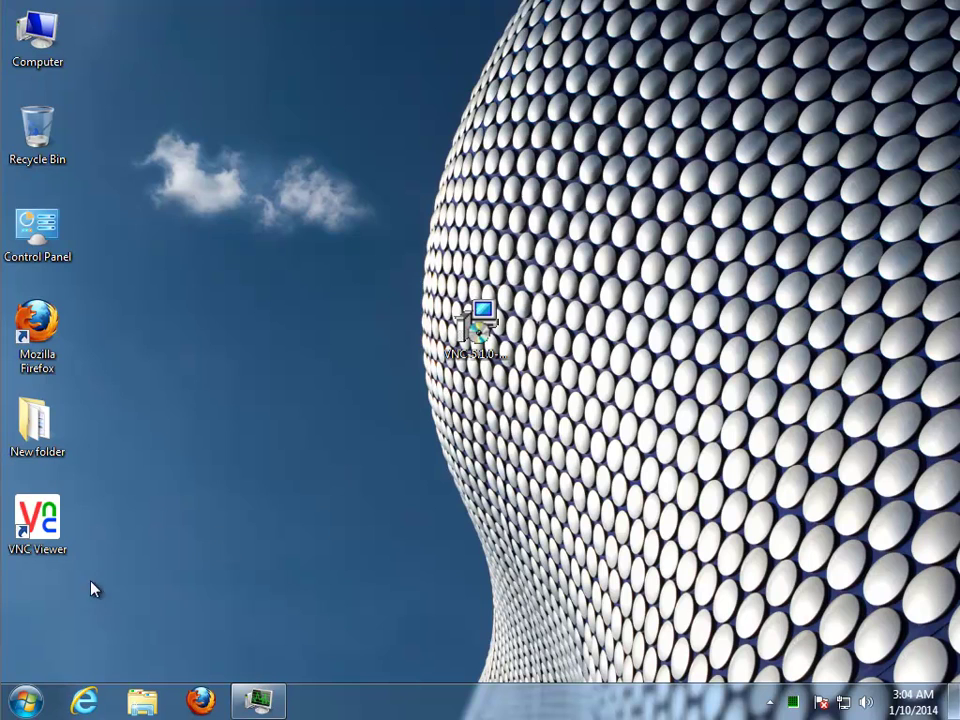
# Open the VNC Viewer shortcut's file location, go up to Program Files and examine the RealVNC folder's properties
pyautogui.rightClick(30, 538)
pyautogui.click(115, 254)
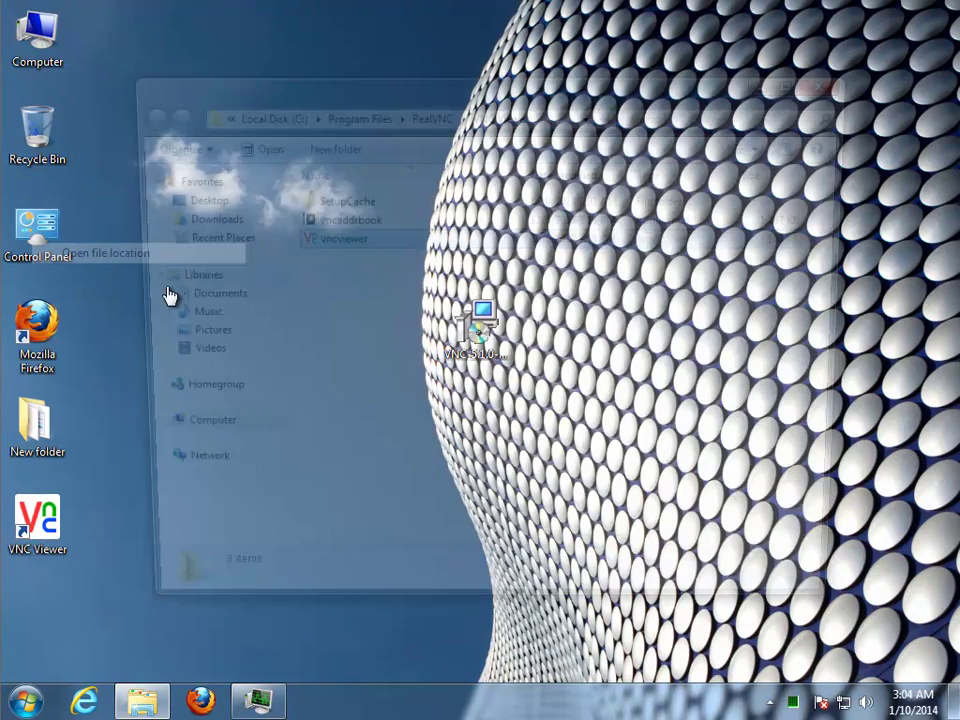
pyautogui.click(352, 112)
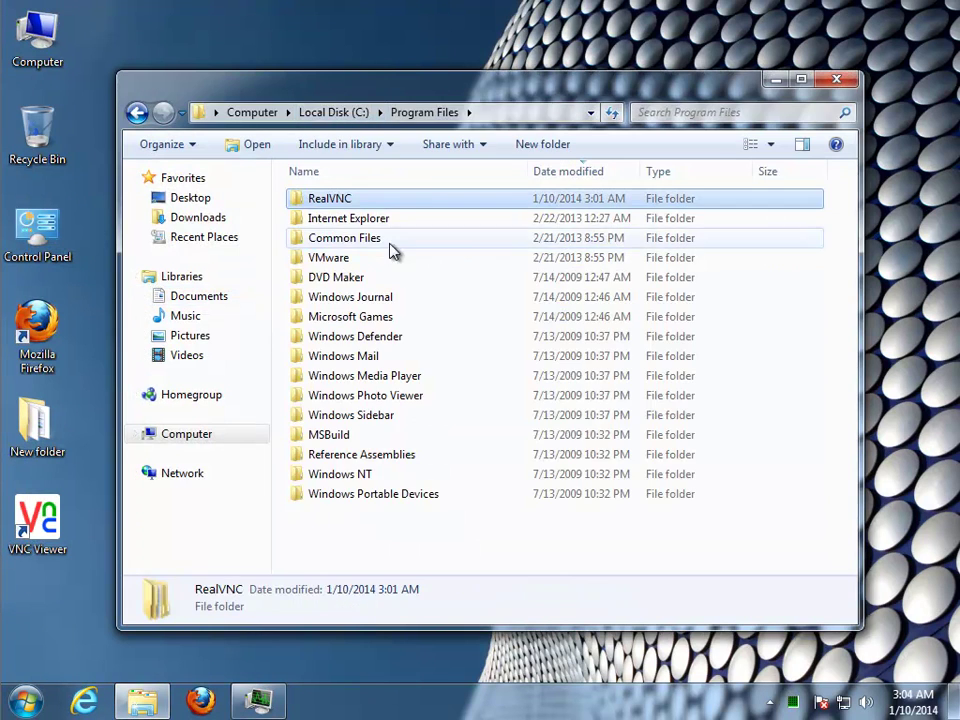
pyautogui.rightClick(354, 204)
pyautogui.click(425, 478)
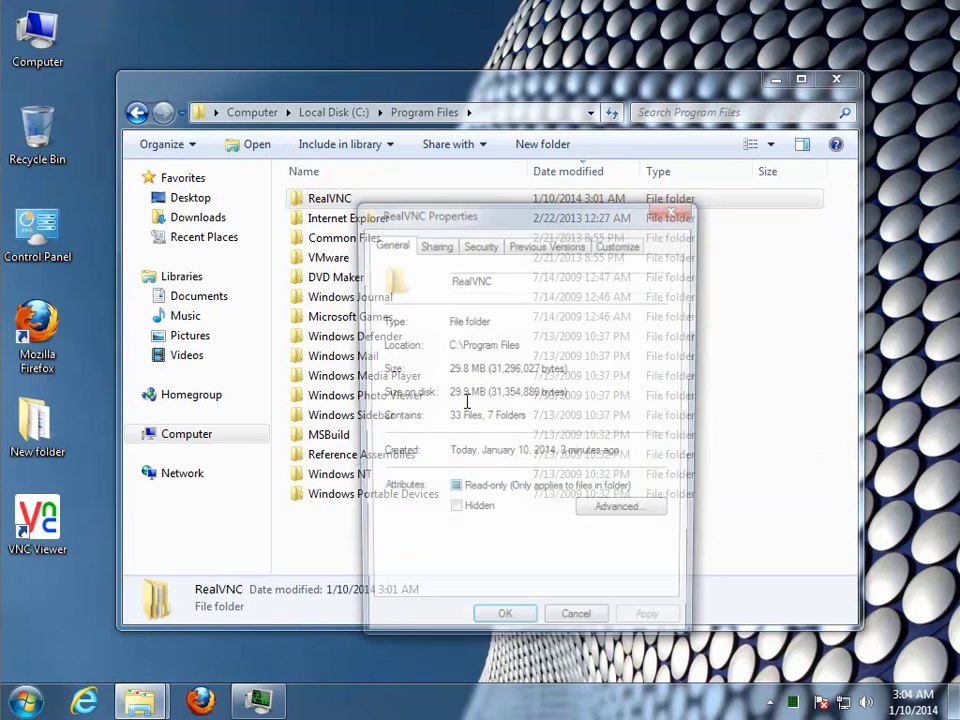
pyautogui.rightClick(487, 282)
pyautogui.click(493, 342)
pyautogui.click(580, 628)
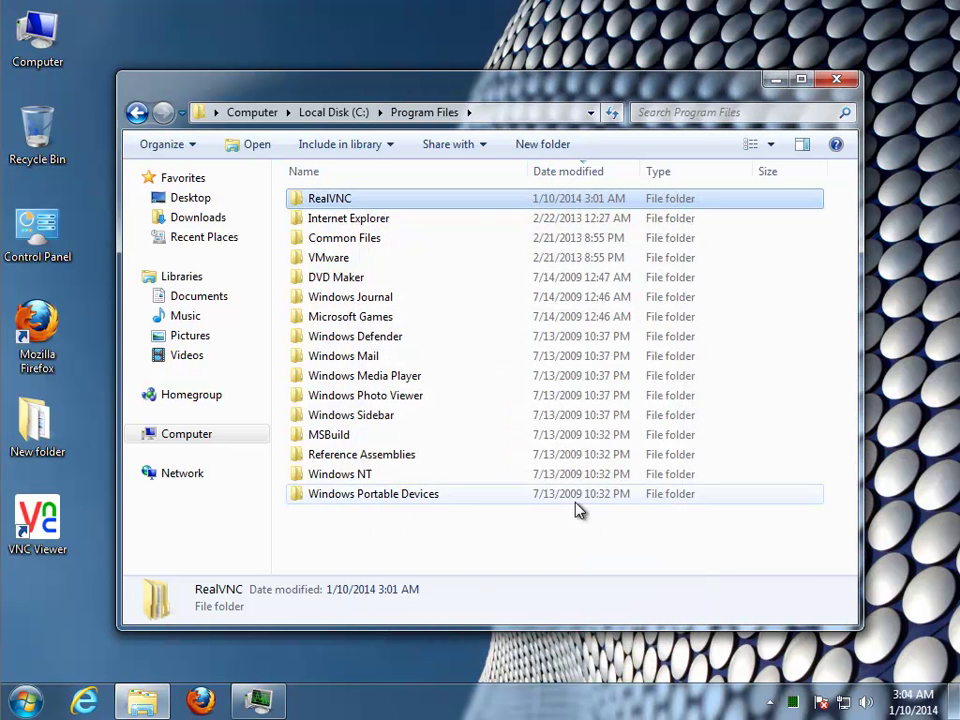
# Examine the RealVNC program group in the Start menu, including its Advanced and Documentation subfolders
pyautogui.click(25, 705)
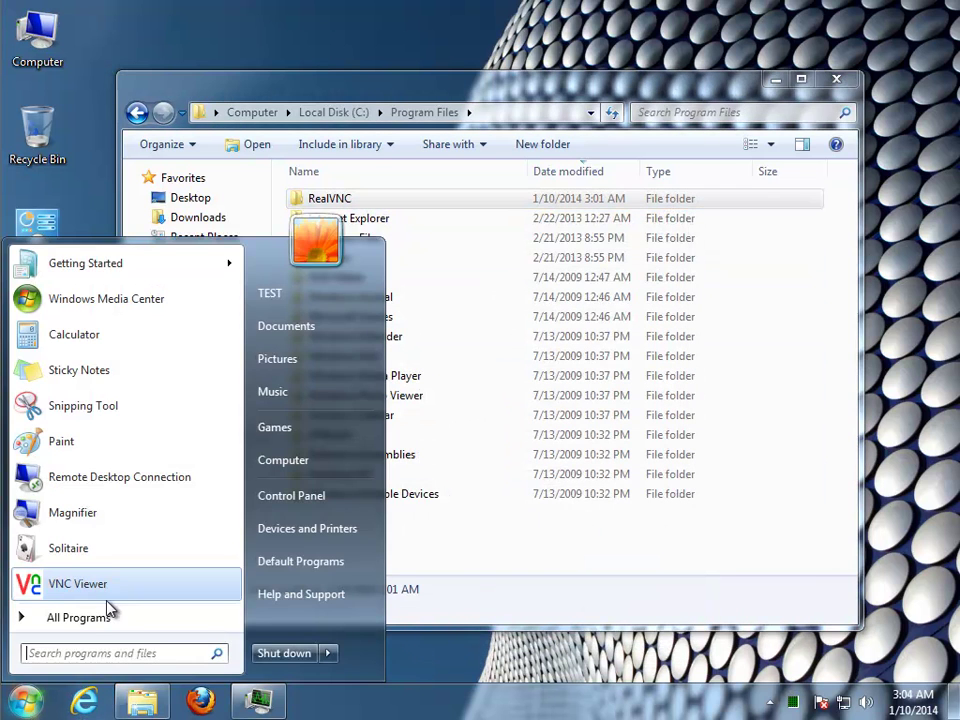
pyautogui.click(100, 620)
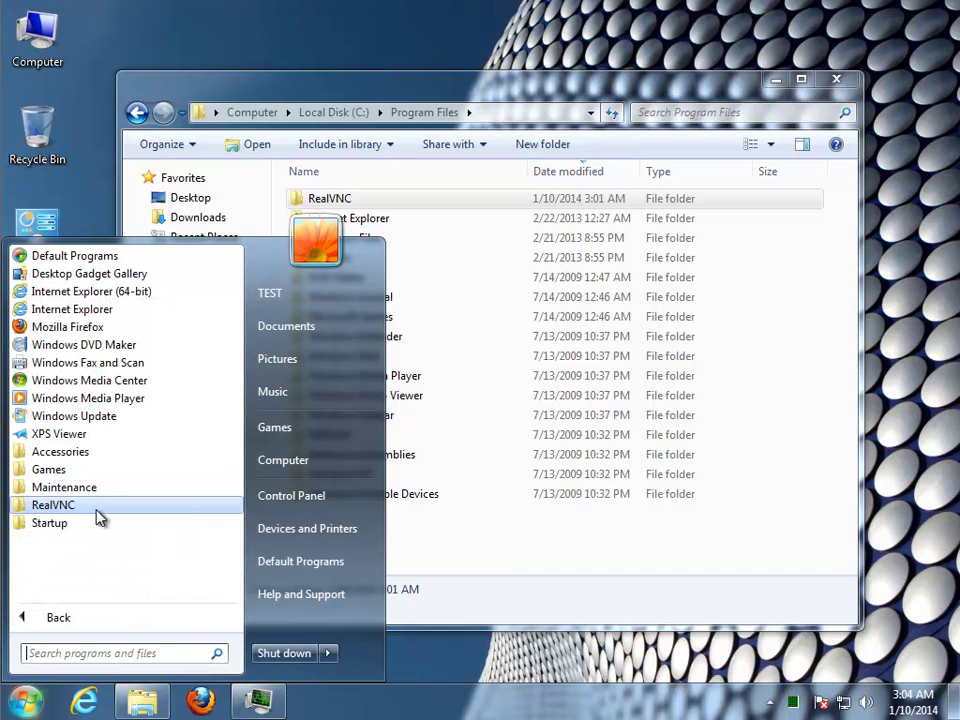
pyautogui.click(97, 505)
pyautogui.click(68, 577)
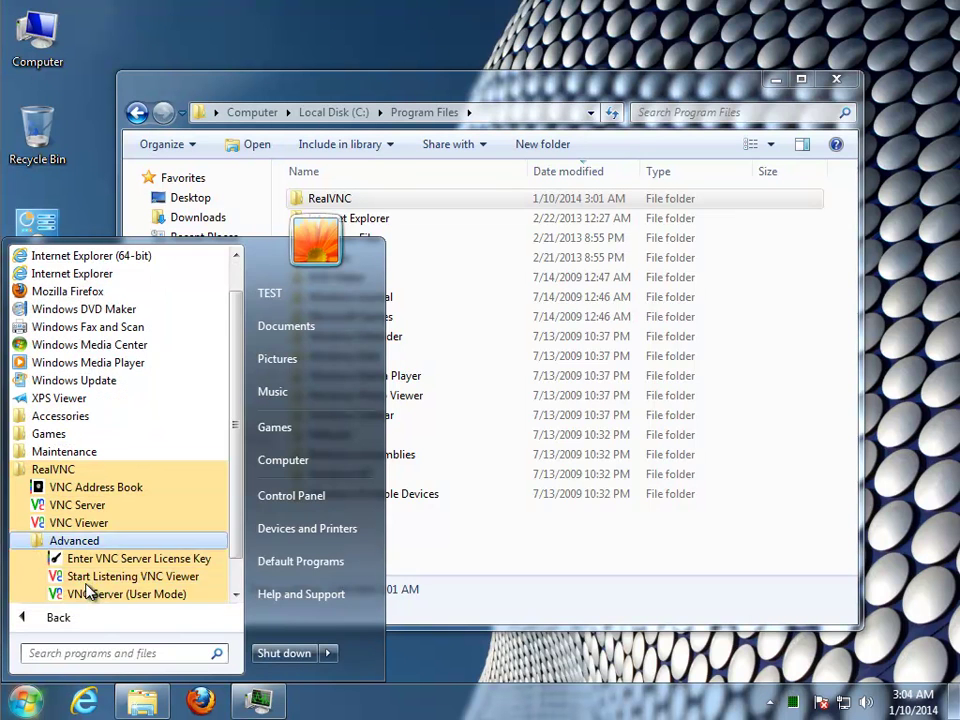
pyautogui.click(88, 577)
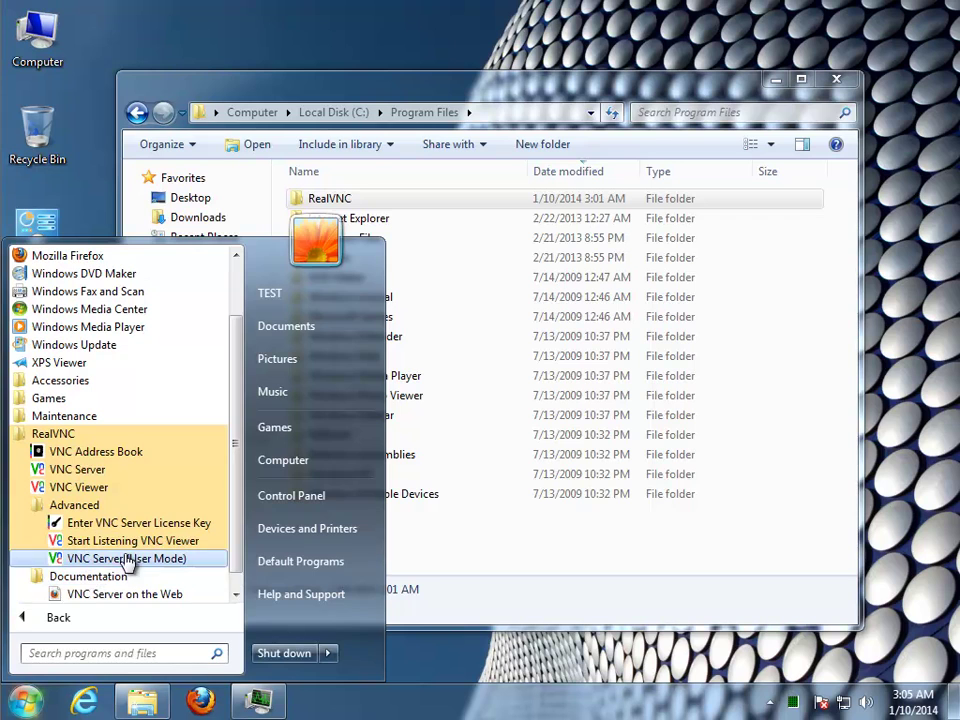
# Start uninstalling VNC Viewer 5.1.0 from the Control Panel's installed programs list and confirm the removal
pyautogui.click(300, 495)
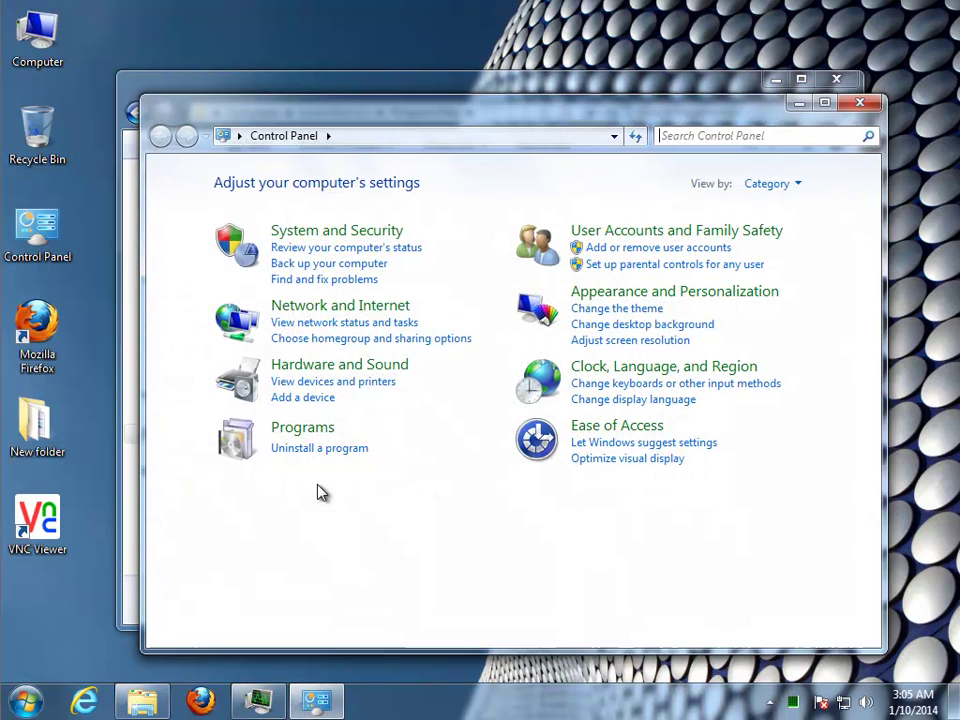
pyautogui.click(322, 449)
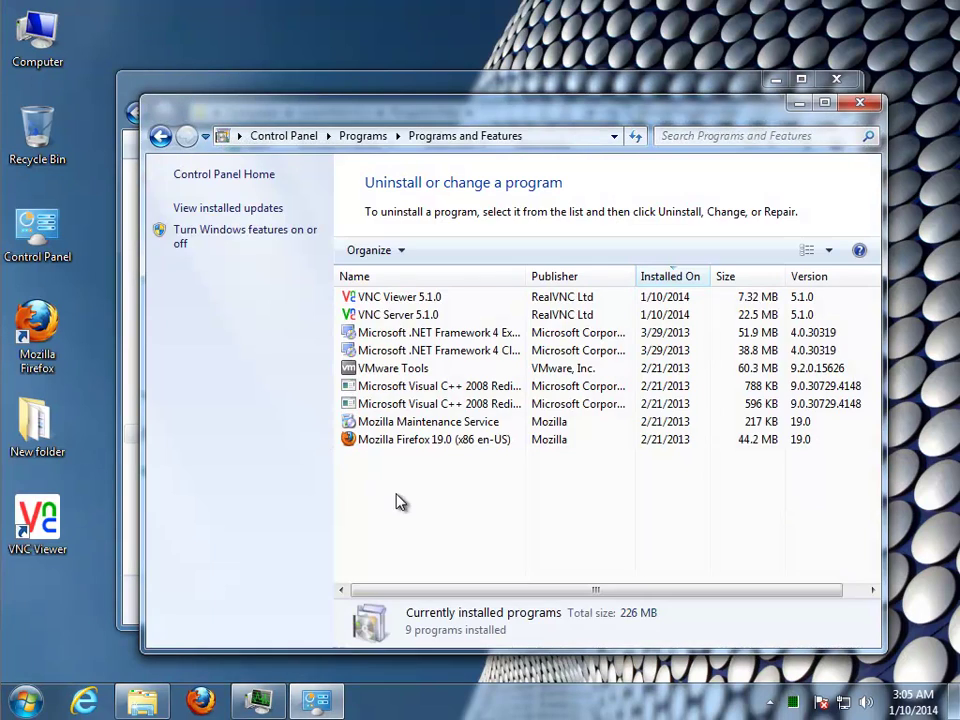
pyautogui.click(418, 299)
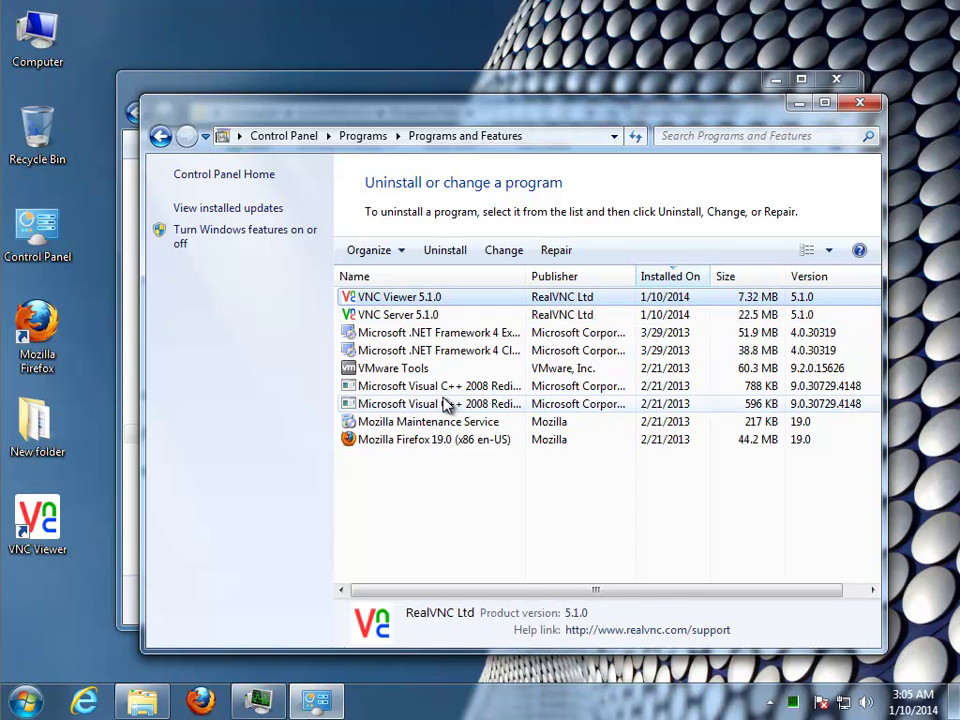
pyautogui.click(452, 251)
pyautogui.moveTo(510, 278); pyautogui.dragTo(589, 360)
pyautogui.click(652, 424)
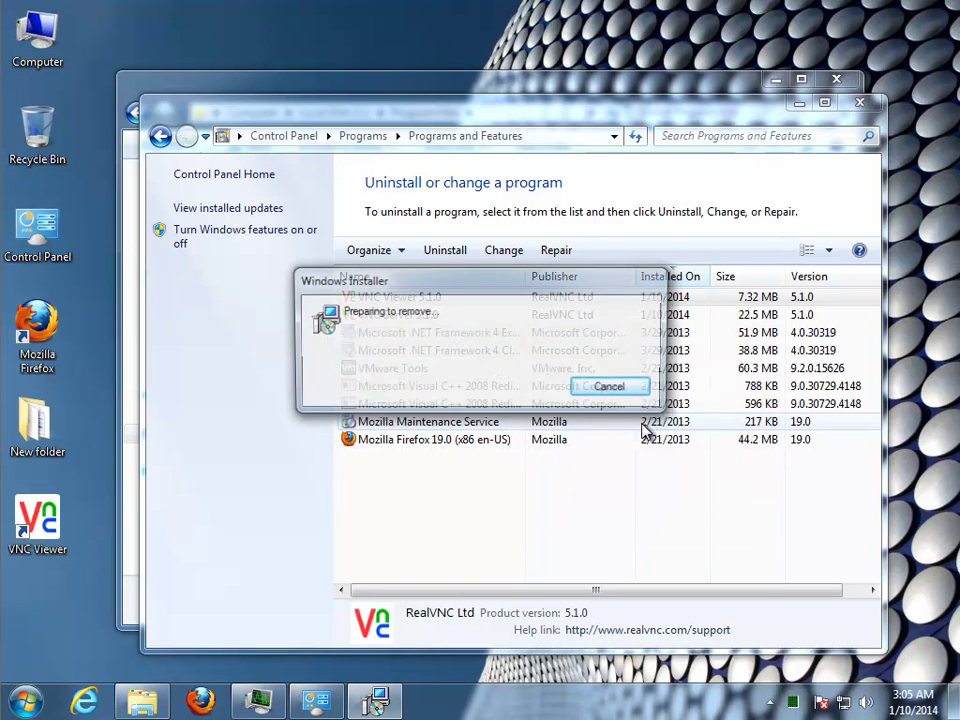
# Check the installer's details, authorize the VNC Viewer removal and refresh the programs list
pyautogui.moveTo(553, 296); pyautogui.dragTo(587, 349)
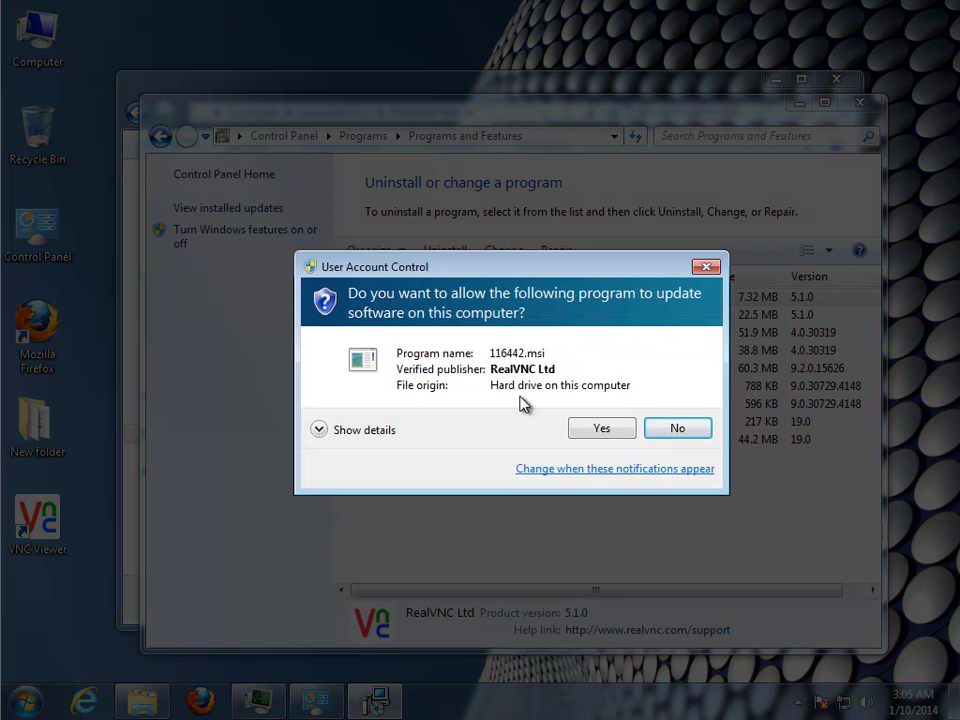
pyautogui.click(339, 432)
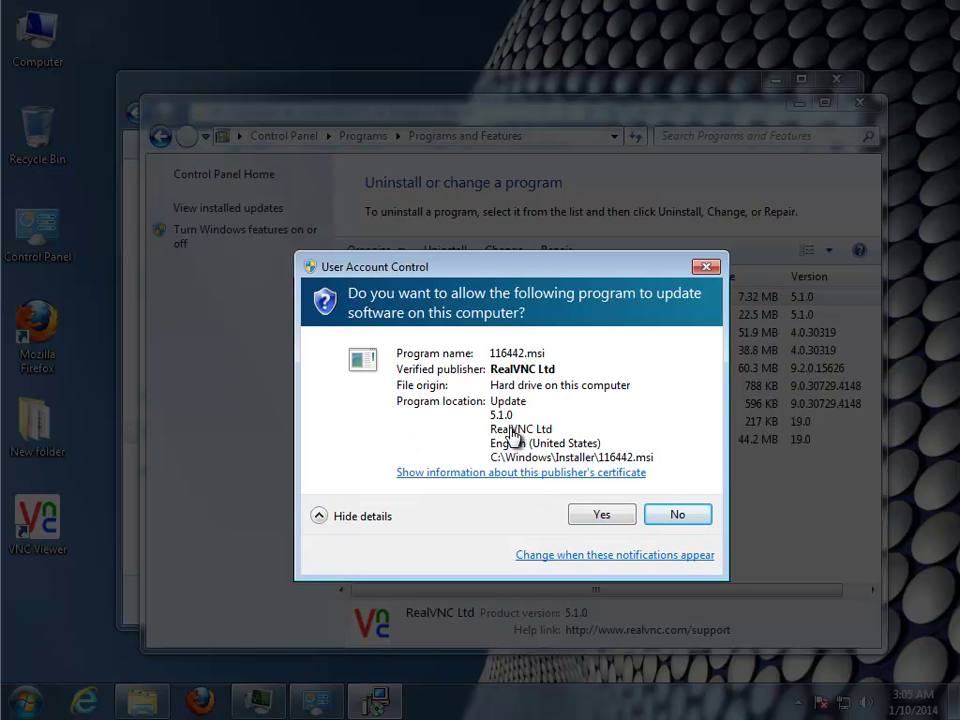
pyautogui.click(626, 519)
pyautogui.rightClick(445, 455)
pyautogui.click(470, 523)
# Uninstall VNC Server 5.1.0, authorizing its removal, and restart the computer
pyautogui.click(422, 299)
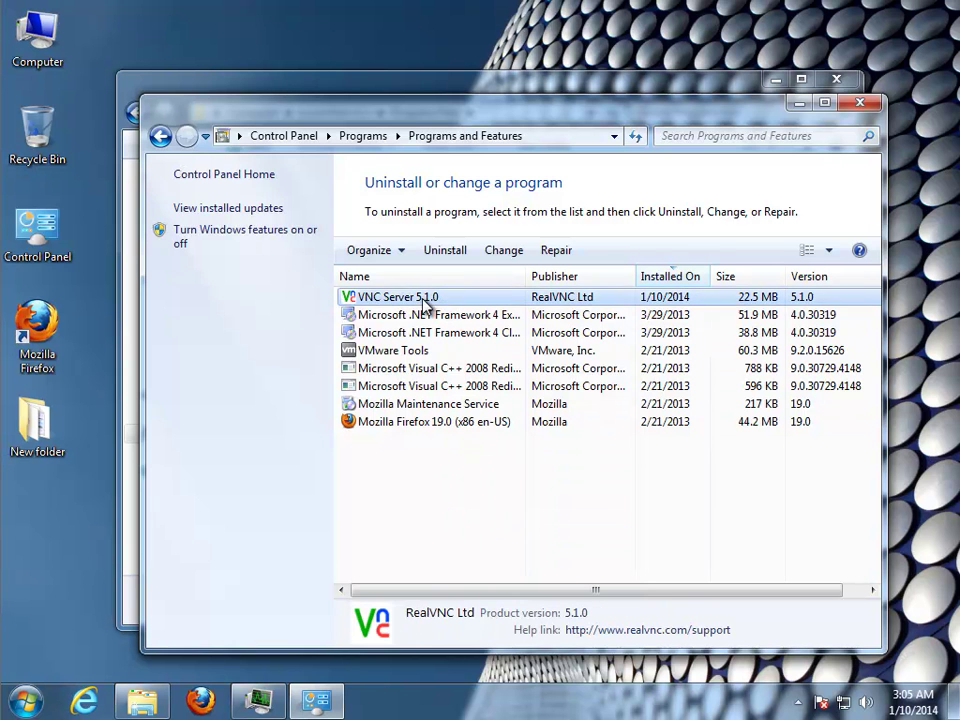
pyautogui.doubleClick(455, 302)
pyautogui.moveTo(536, 274); pyautogui.dragTo(615, 336)
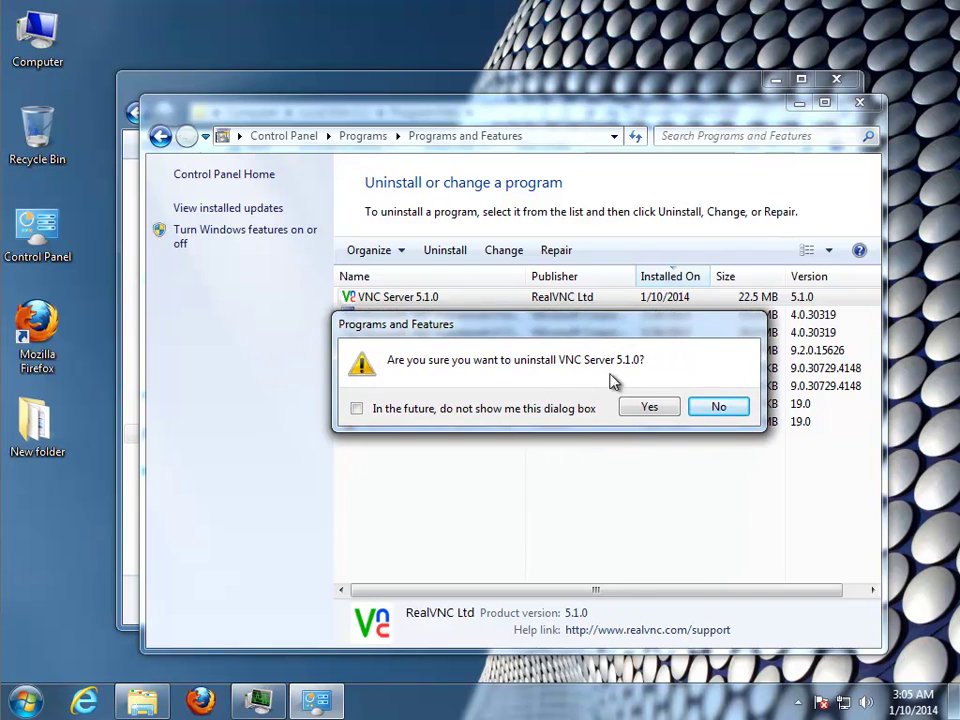
pyautogui.click(658, 410)
pyautogui.moveTo(524, 283); pyautogui.dragTo(571, 320)
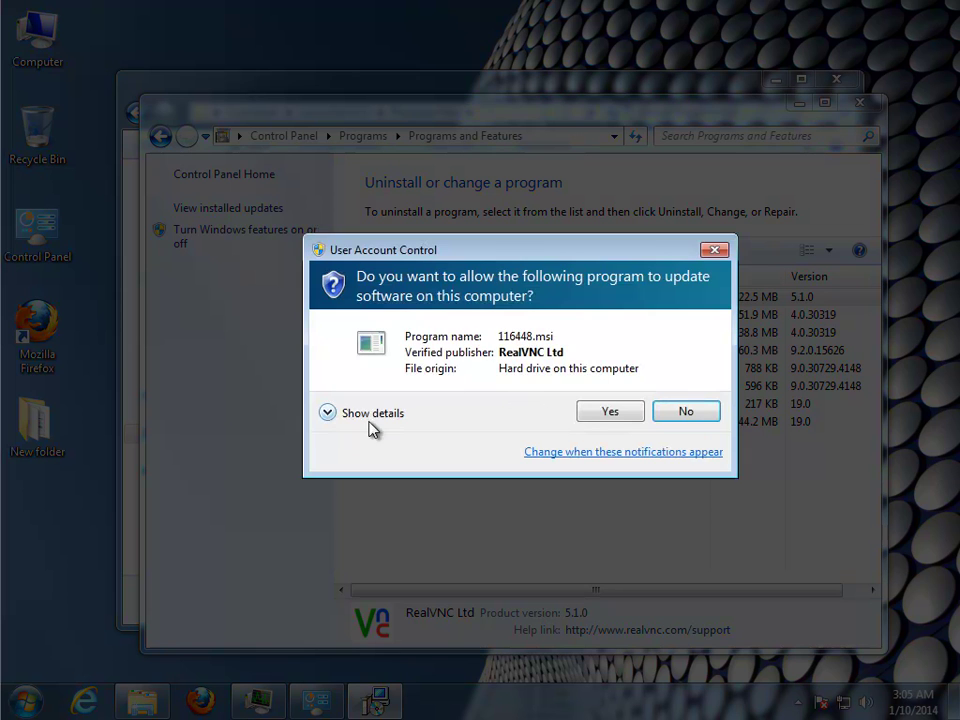
pyautogui.click(607, 416)
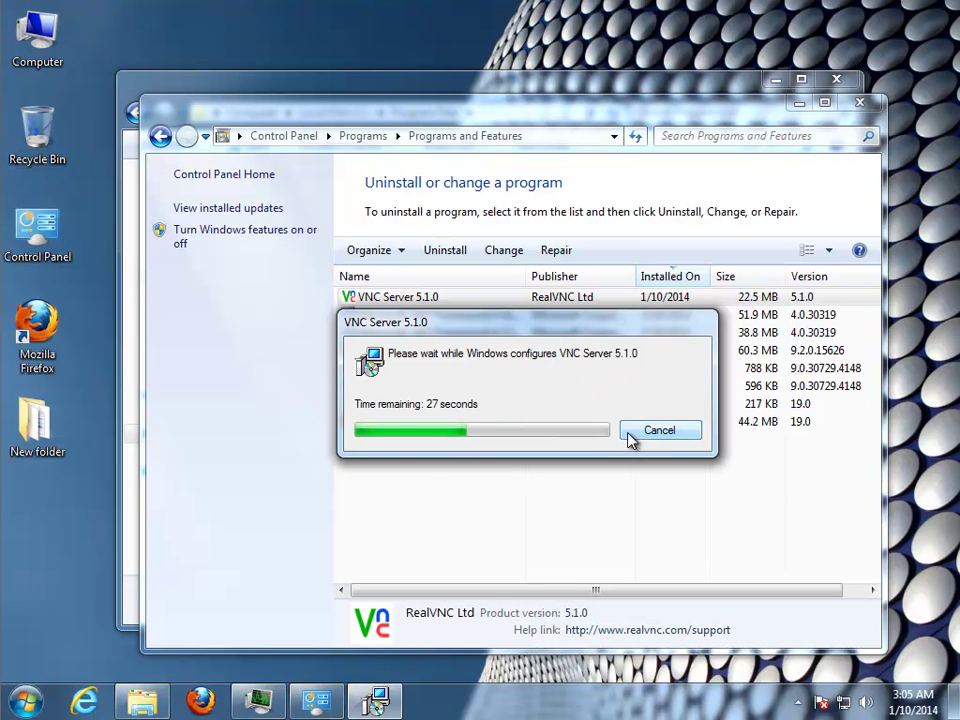
pyautogui.moveTo(504, 290); pyautogui.dragTo(506, 484)
pyautogui.click(440, 577)
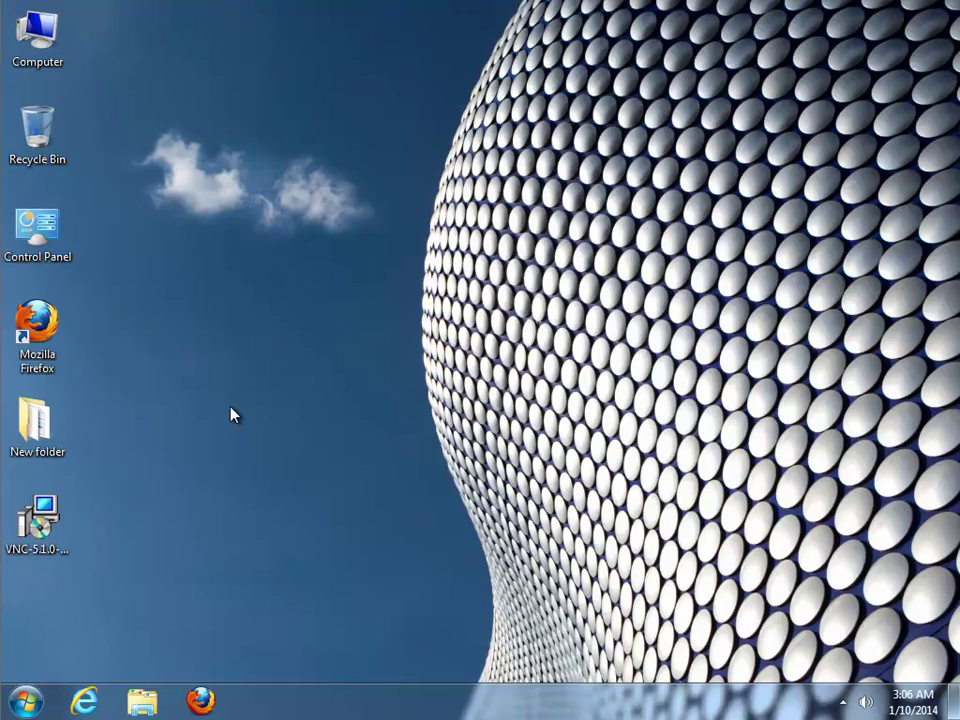
# Open the properties of the VNC-5.1.0-Windows installer on the desktop and copy VNC from its description
pyautogui.click(50, 535)
pyautogui.click(26, 700)
pyautogui.click(85, 563)
pyautogui.click(36, 540)
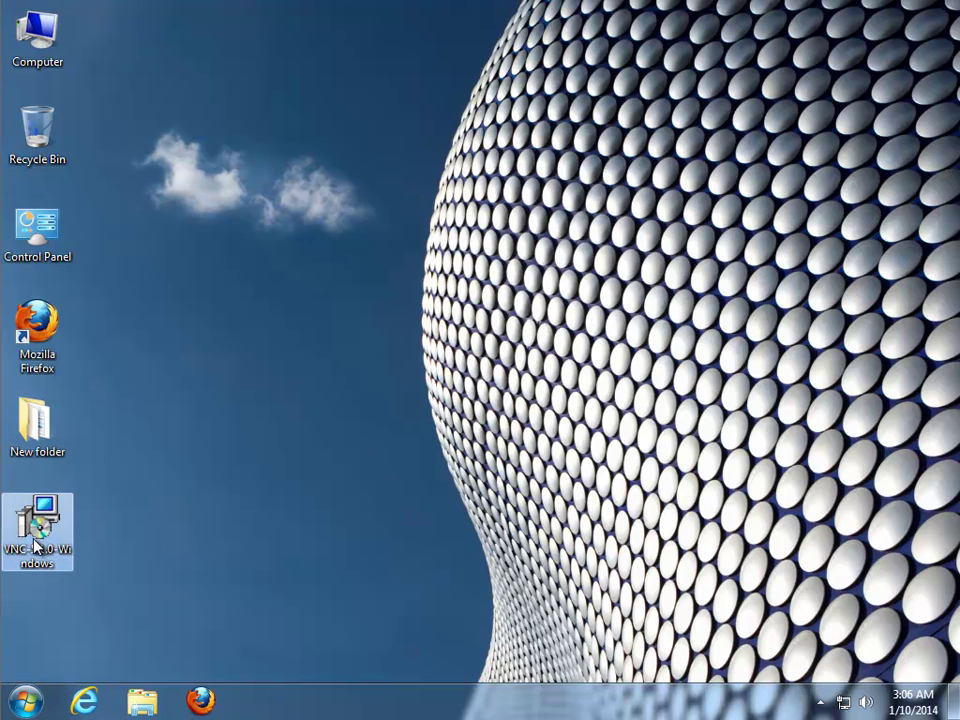
pyautogui.rightClick(48, 535)
pyautogui.click(80, 523)
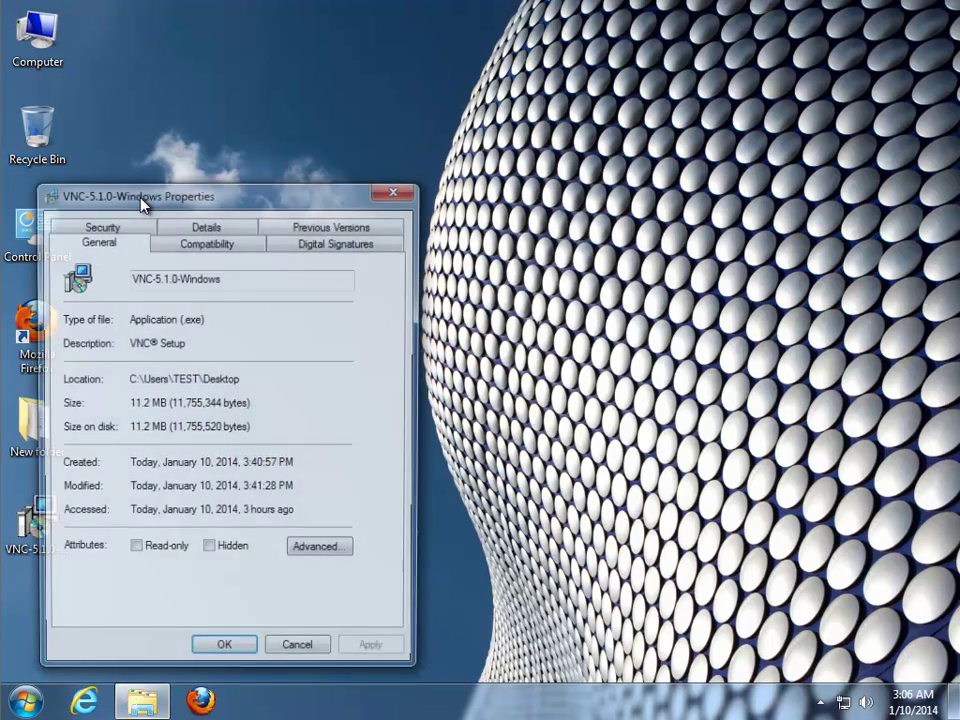
pyautogui.moveTo(151, 345); pyautogui.dragTo(126, 346)
pyautogui.rightClick(137, 346)
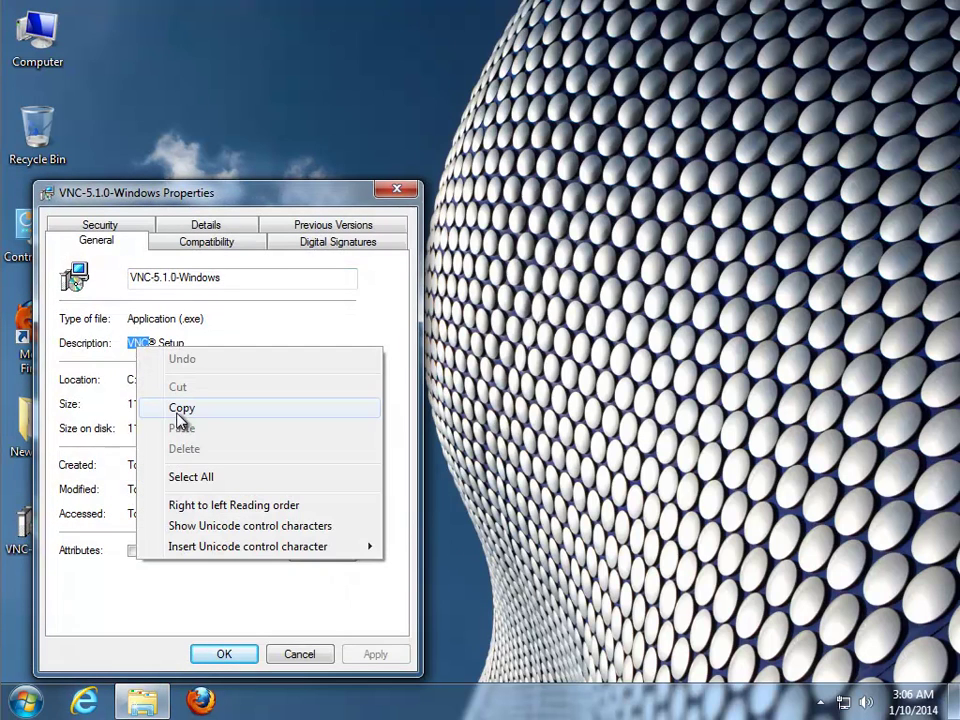
pyautogui.click(180, 405)
pyautogui.press('Escape')
# Search the whole computer for REALVNC and return to the desktop while the search runs
pyautogui.doubleClick(37, 40)
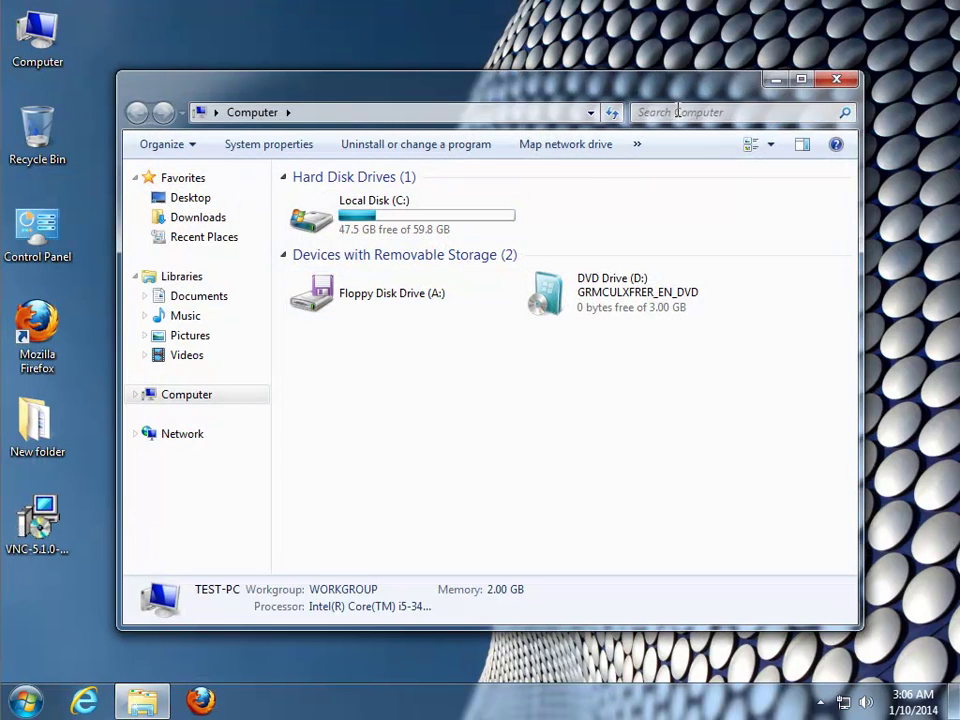
pyautogui.click(677, 112)
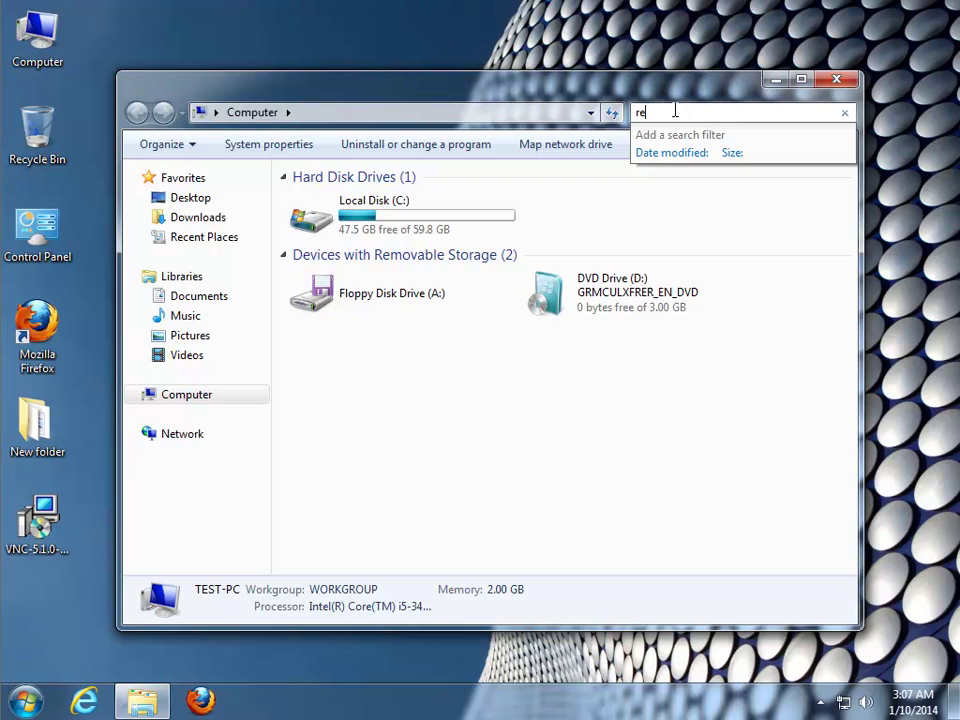
pyautogui.write('REALVNC')
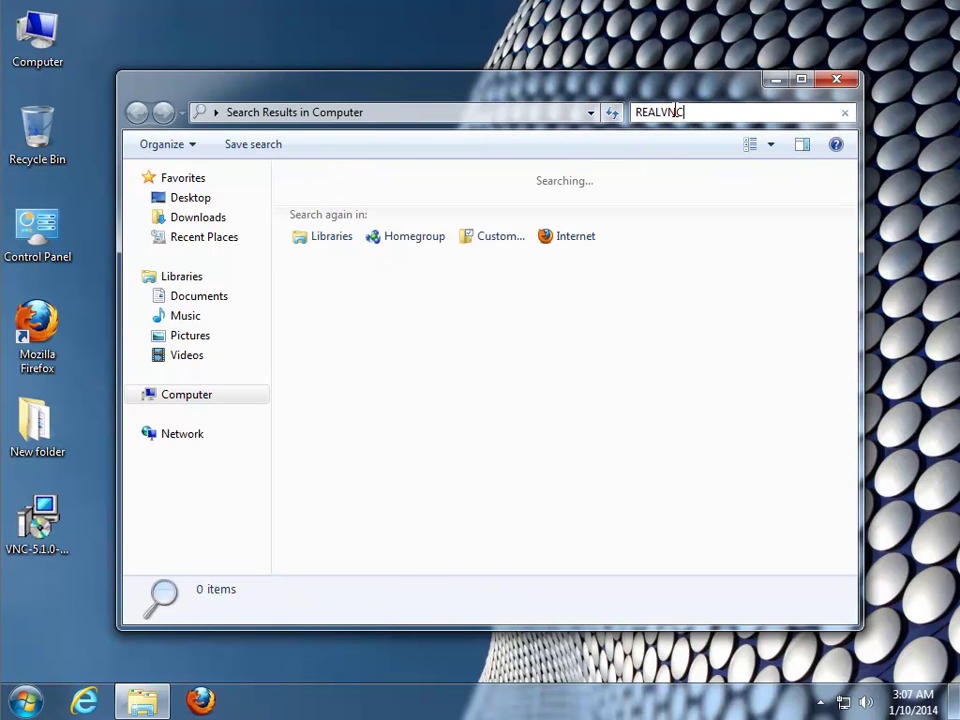
pyautogui.press('super+d')
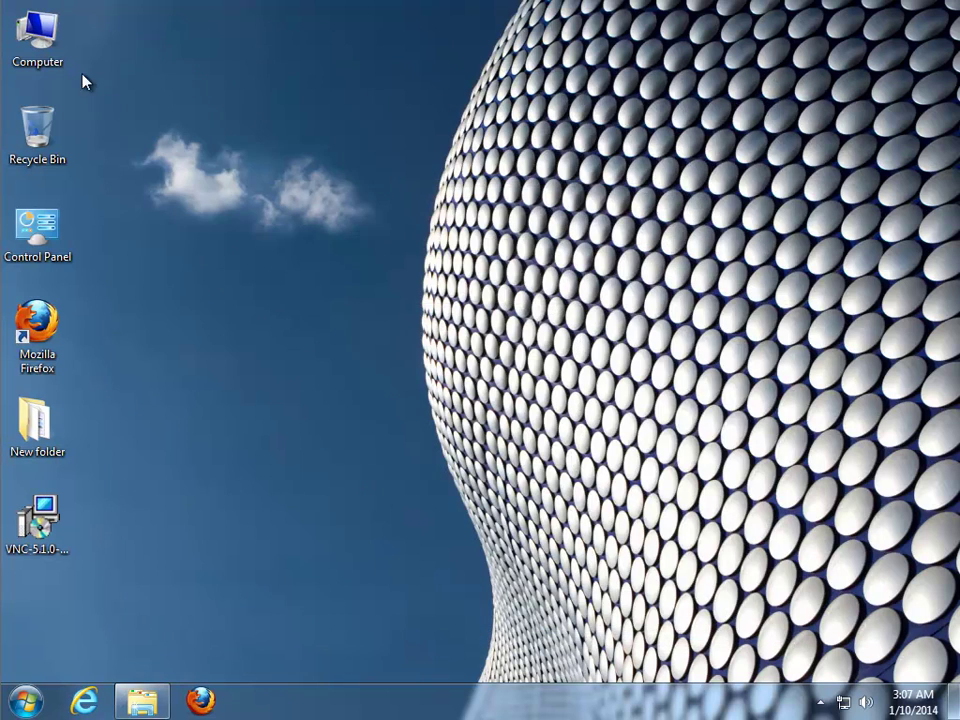
# Browse to Program Files on Local Disk (C:), order it by newest modification date and select the RealVNC folder
pyautogui.doubleClick(45, 55)
pyautogui.doubleClick(420, 264)
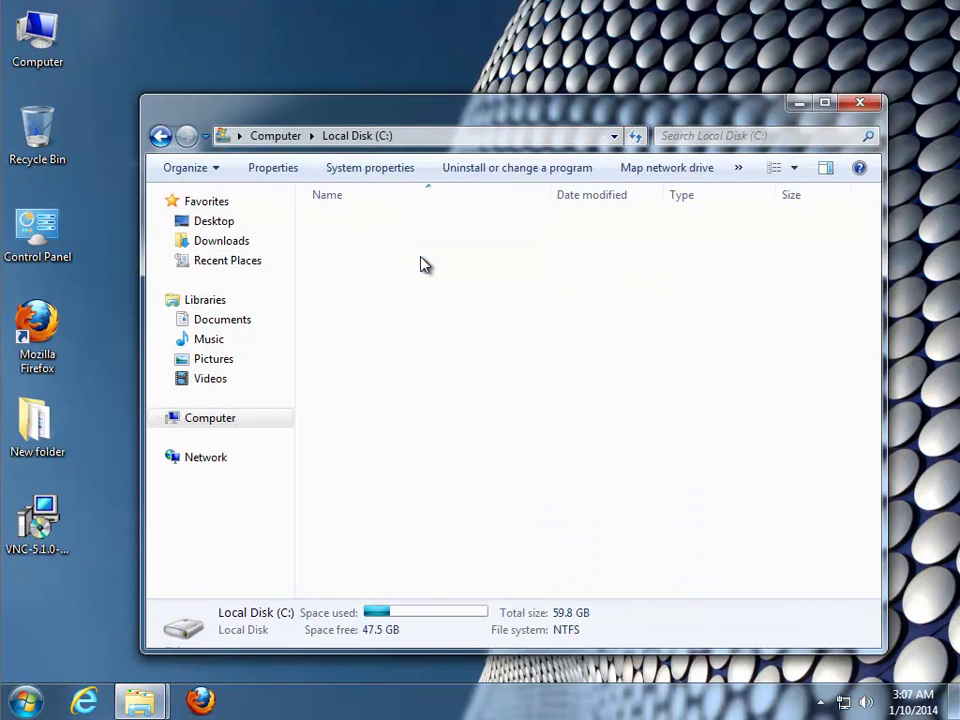
pyautogui.click(567, 243)
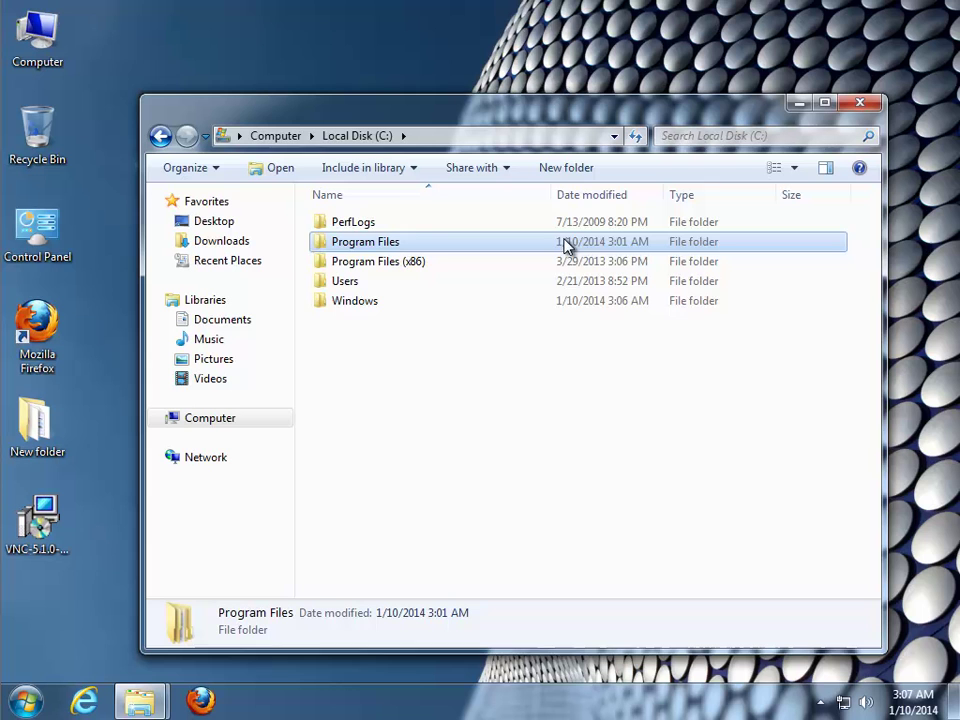
pyautogui.doubleClick(398, 243)
pyautogui.click(412, 228)
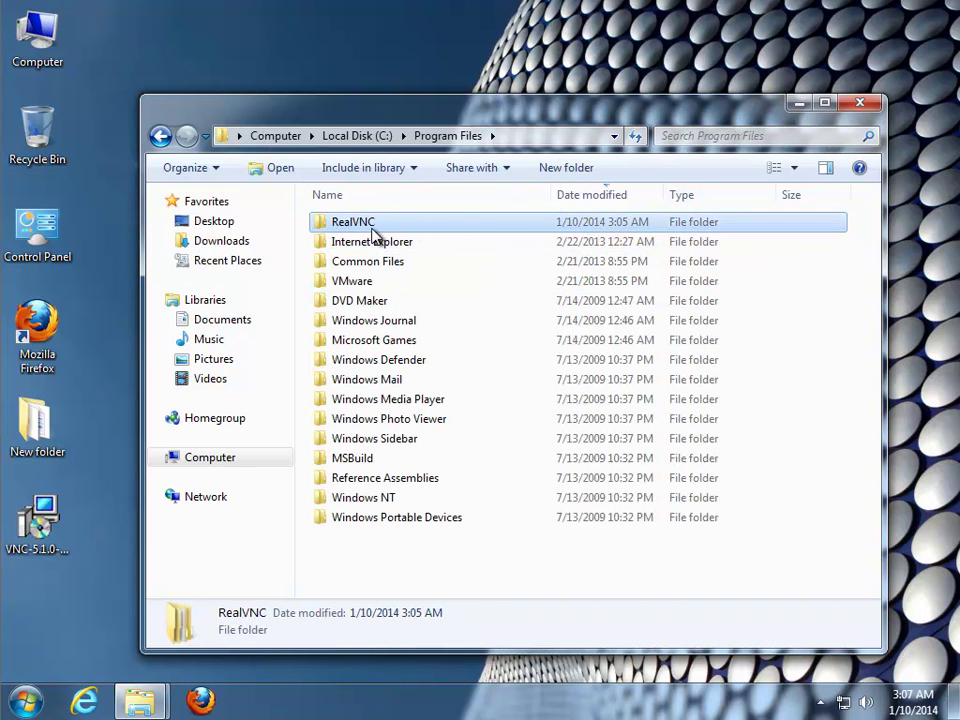
# Check what the RealVNC folder contains in its properties and copy the folder's name
pyautogui.rightClick(373, 233)
pyautogui.click(430, 505)
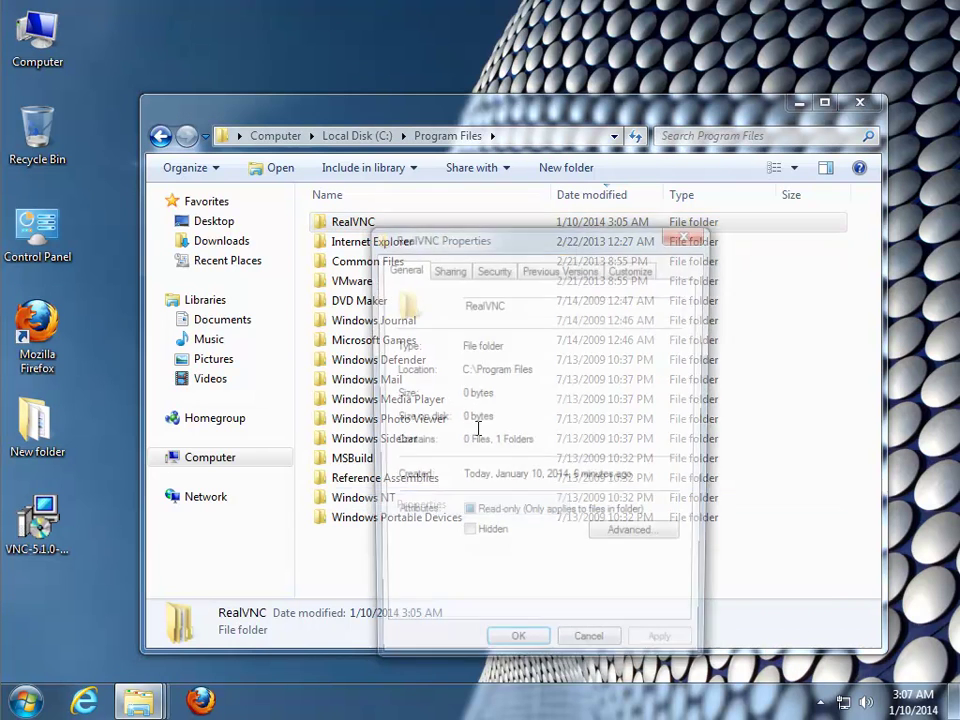
pyautogui.moveTo(533, 442); pyautogui.dragTo(433, 442)
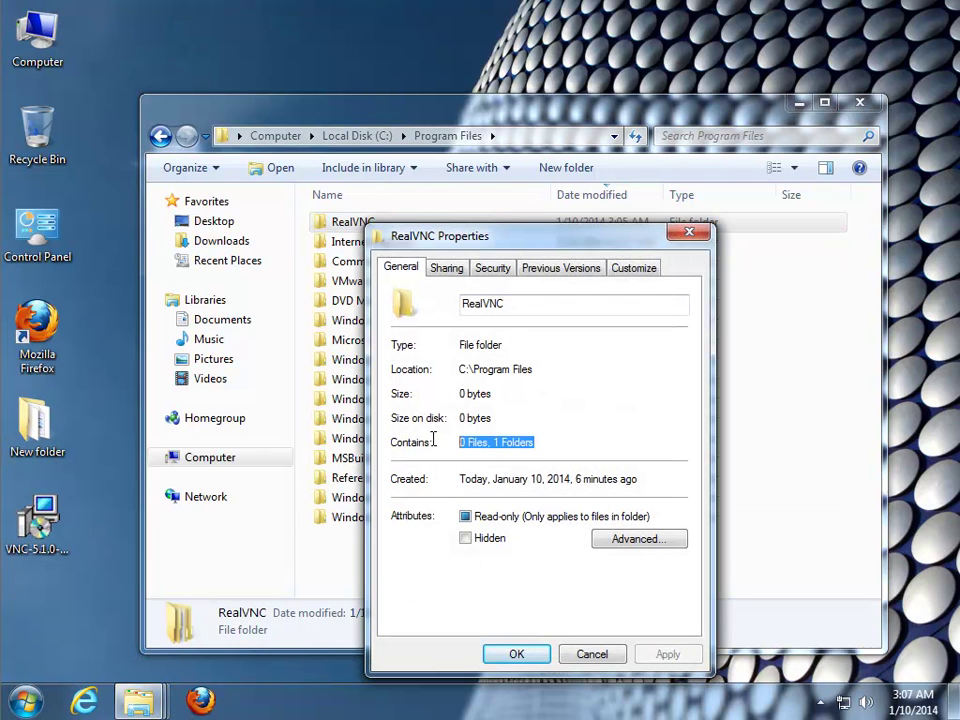
pyautogui.moveTo(512, 304); pyautogui.dragTo(395, 310)
pyautogui.rightClick(482, 311)
pyautogui.click(516, 368)
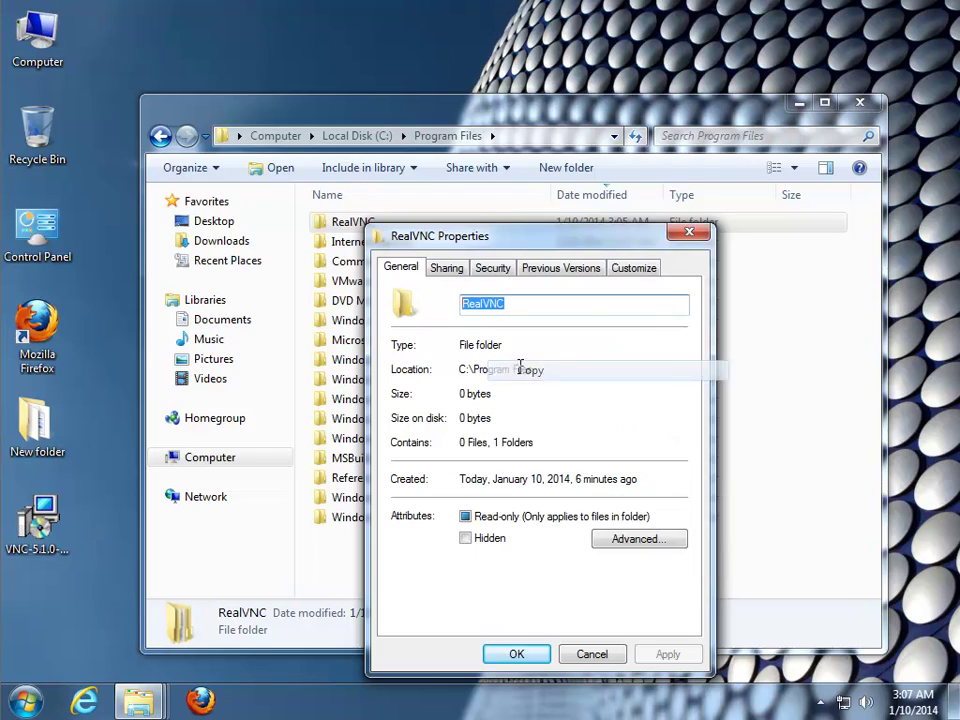
pyautogui.click(690, 234)
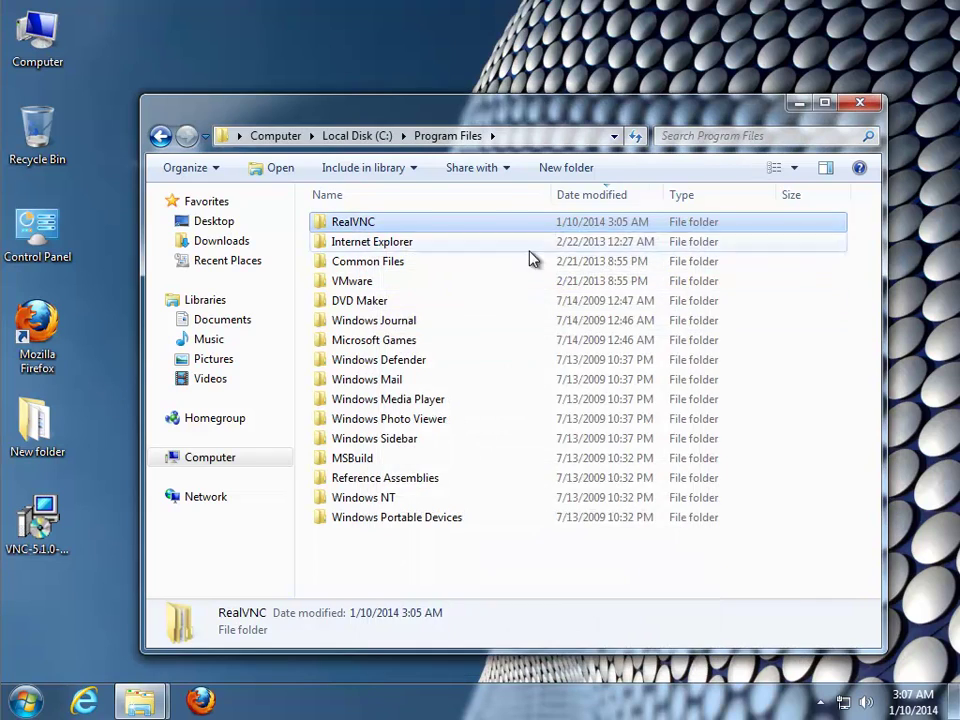
# Order the C: drive's Windows folder by newest modification date and examine its most recently changed files
pyautogui.click(799, 102)
pyautogui.doubleClick(40, 33)
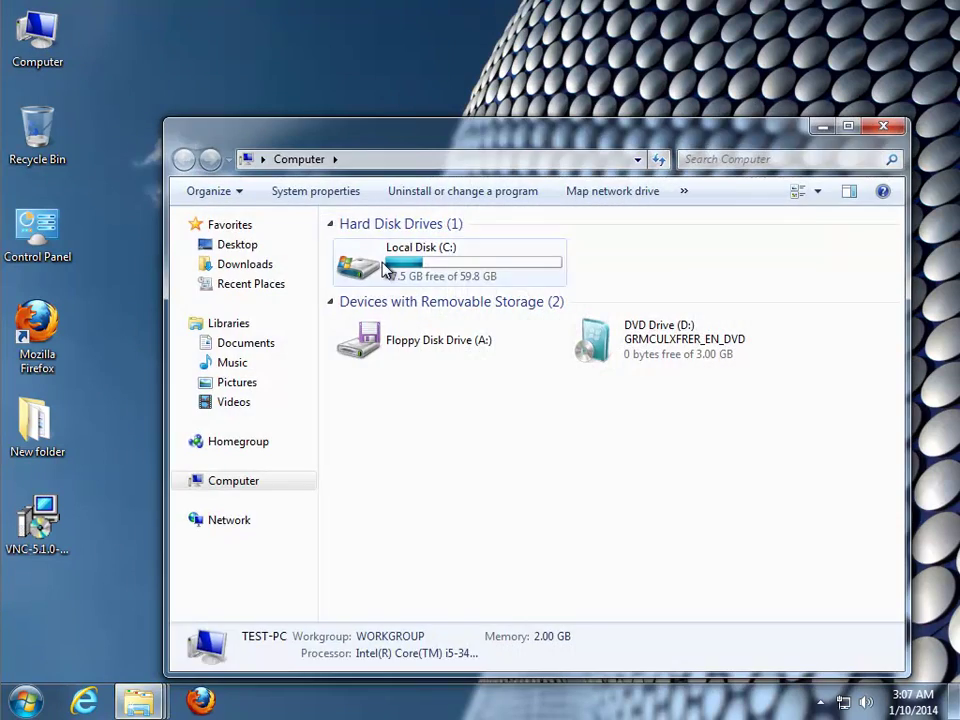
pyautogui.doubleClick(352, 260)
pyautogui.doubleClick(390, 324)
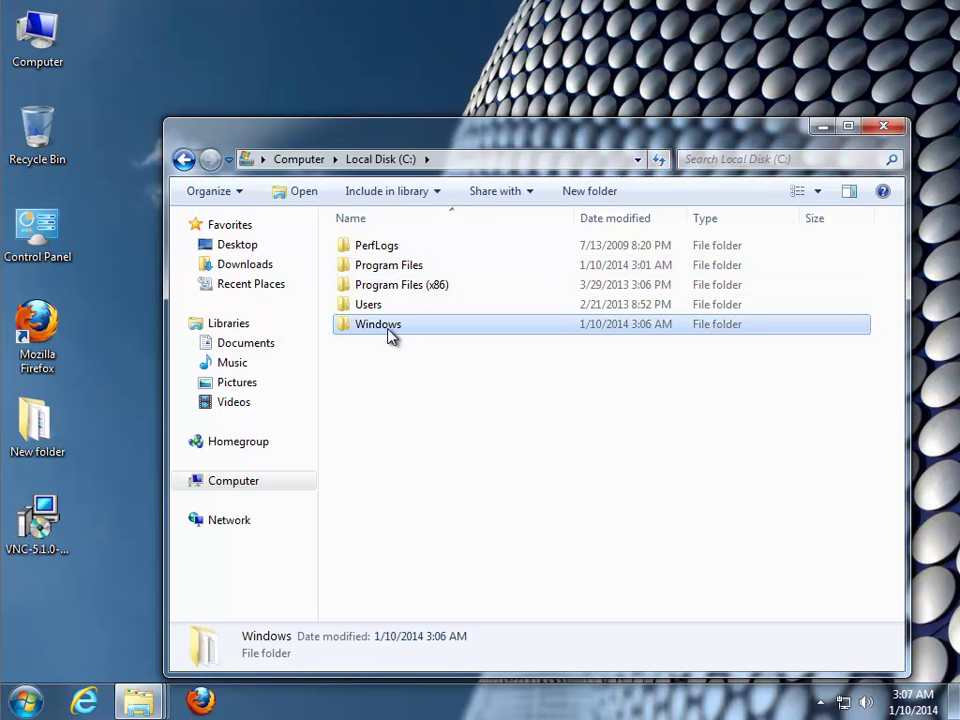
pyautogui.click(613, 220)
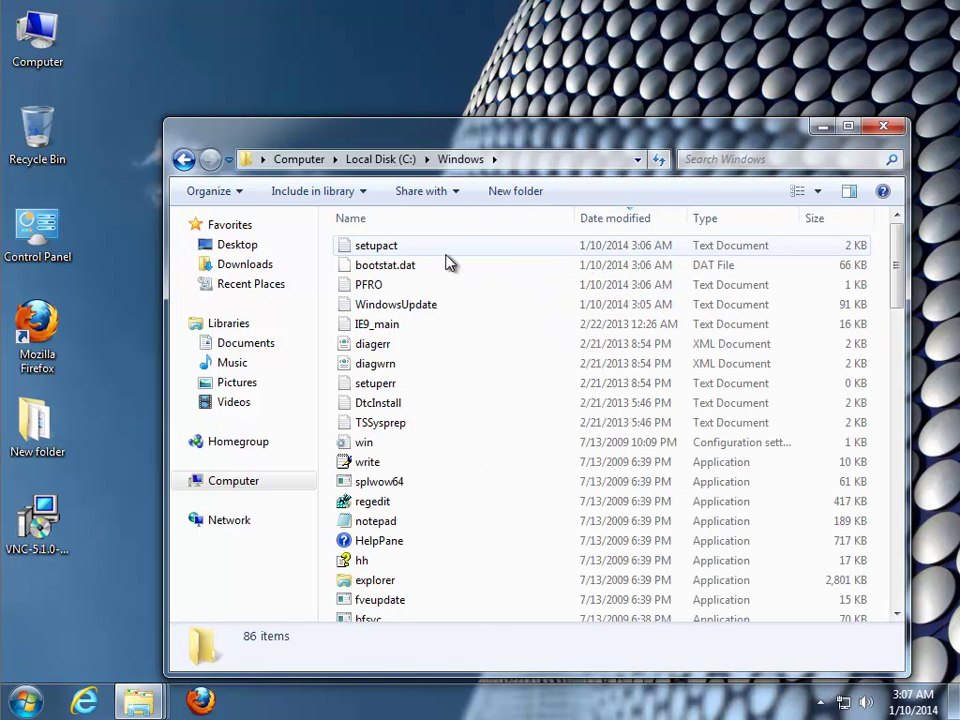
pyautogui.click(386, 250)
pyautogui.click(381, 270)
pyautogui.click(377, 287)
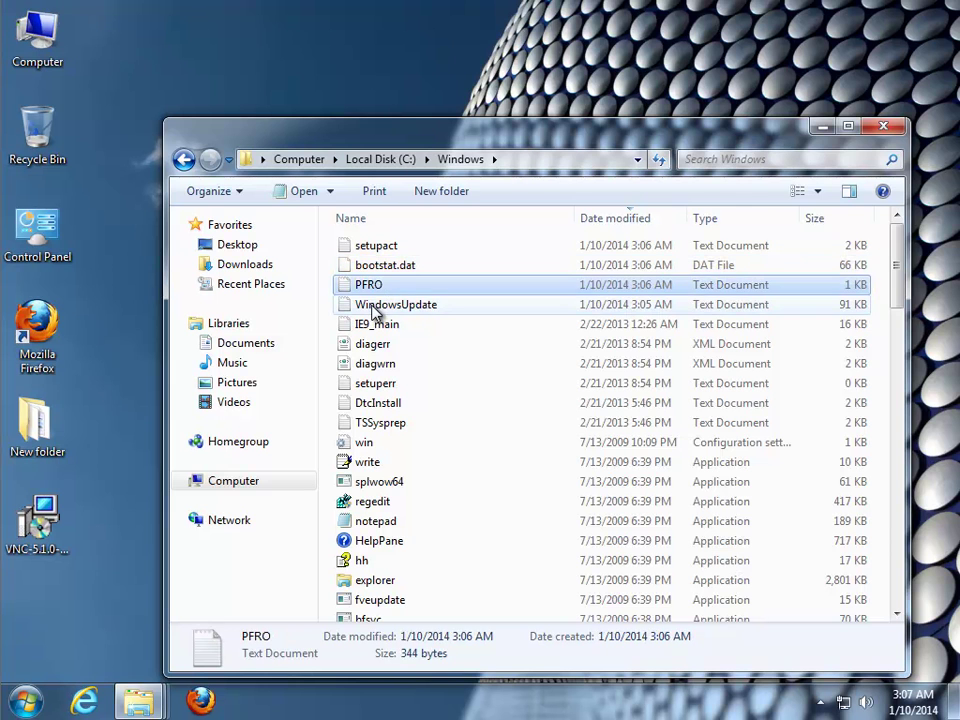
pyautogui.click(375, 308)
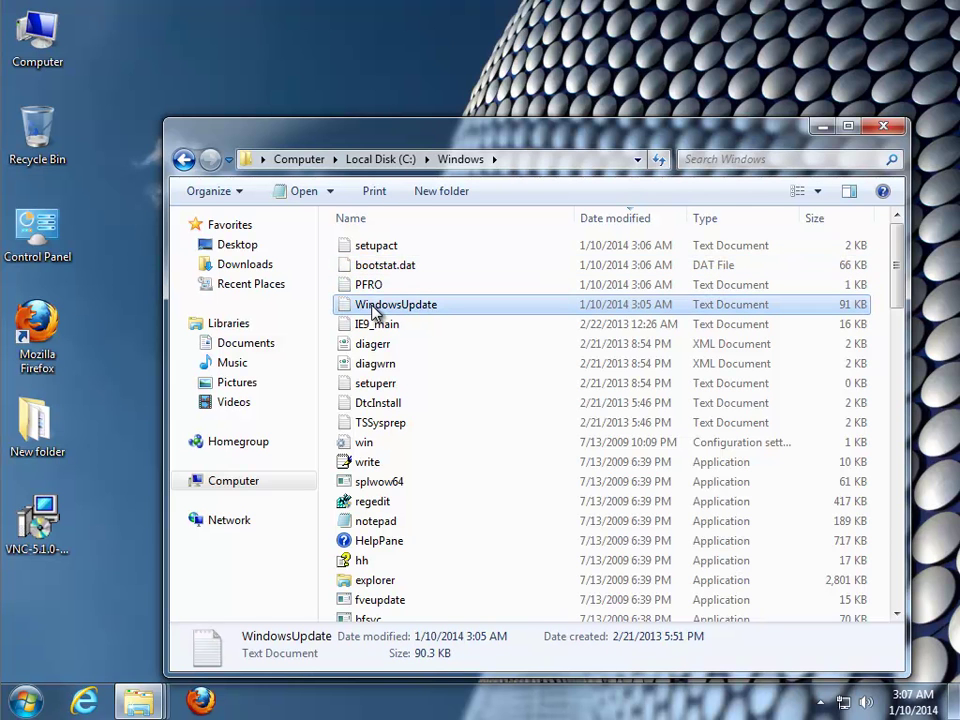
pyautogui.click(822, 126)
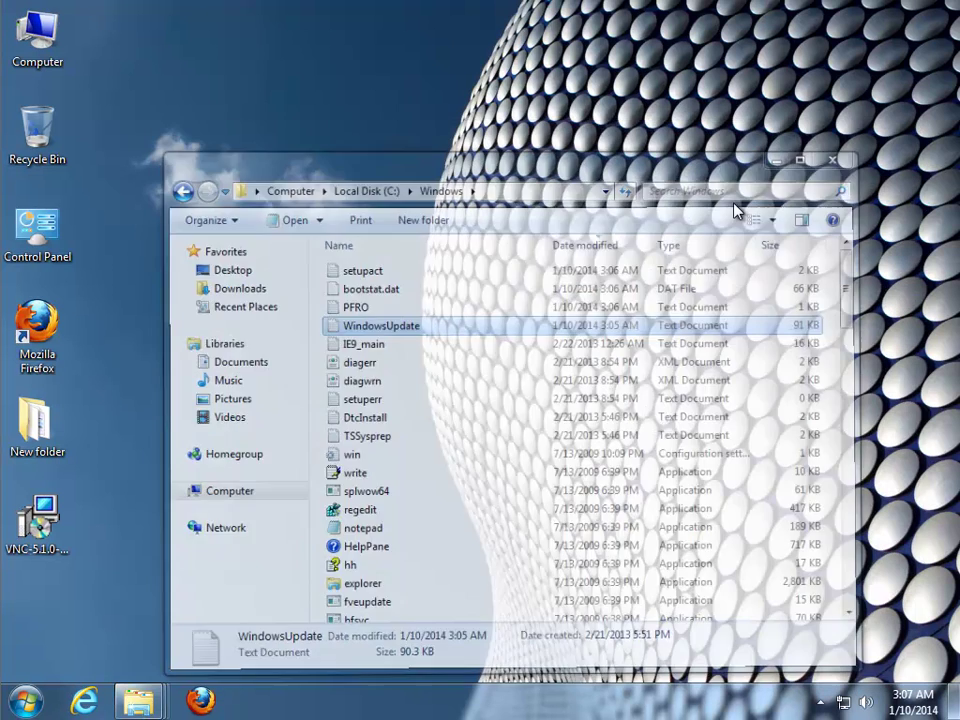
# Run REGEDIT, authorize it and collapse the registry tree to its top-level hives
pyautogui.press('super+r')
pyautogui.write('REGEDIT')
pyautogui.click(182, 645)
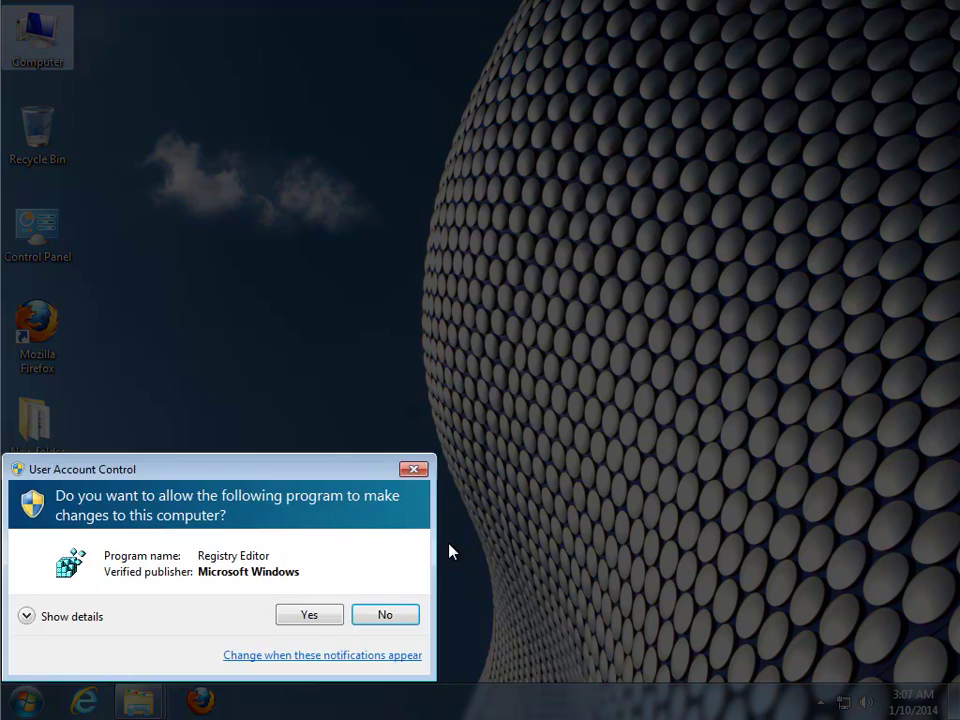
pyautogui.click(308, 616)
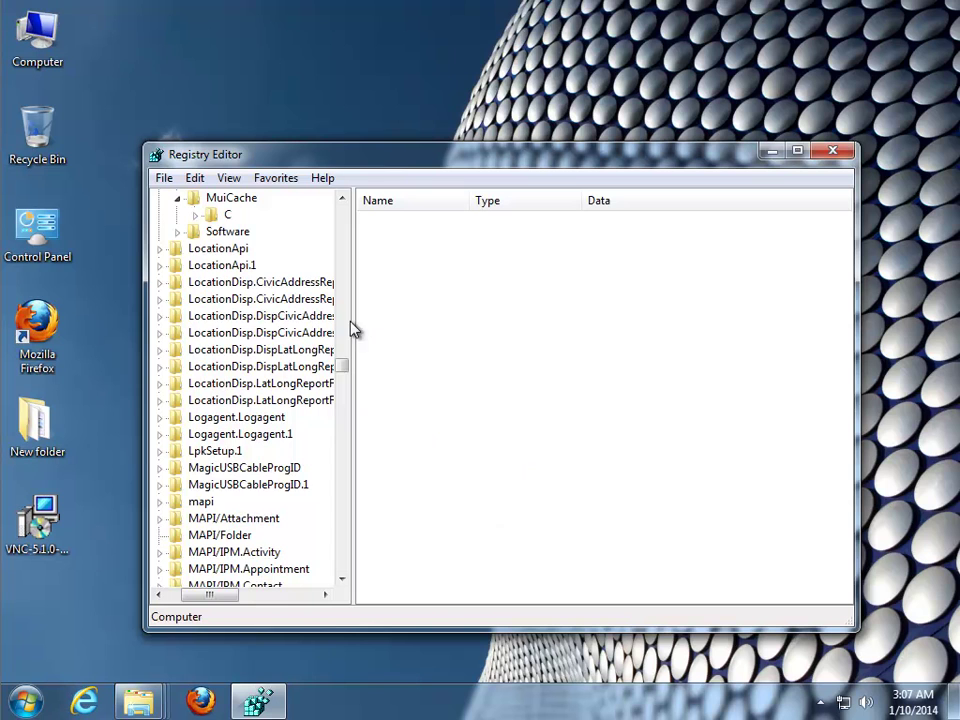
pyautogui.moveTo(218, 597); pyautogui.dragTo(193, 601)
pyautogui.moveTo(347, 377); pyautogui.dragTo(270, 225)
pyautogui.click(180, 214)
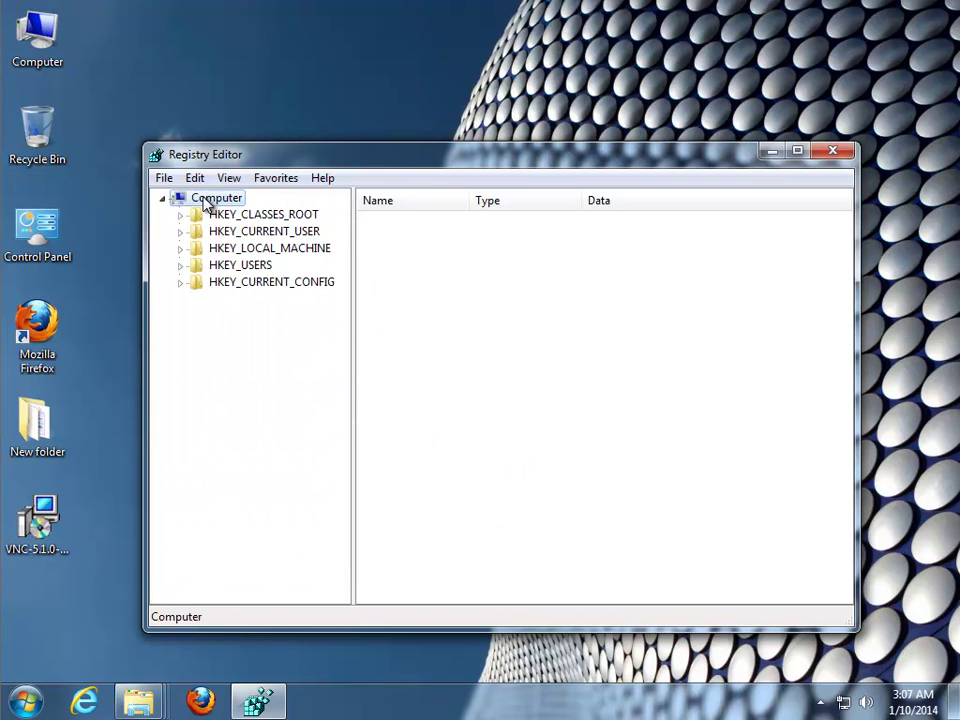
# Find RealVNC in the registry and delete the RealVNC key under HKEY_CURRENT_USER\Software
pyautogui.hotkey('ctrl', 'f')
pyautogui.write('RealVNC')
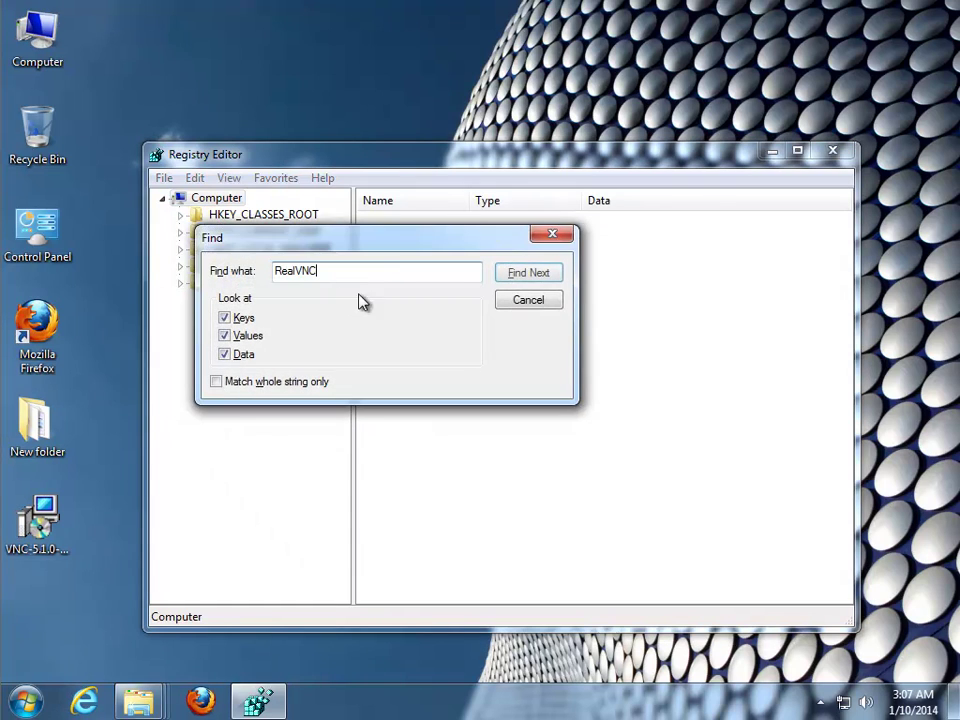
pyautogui.click(548, 274)
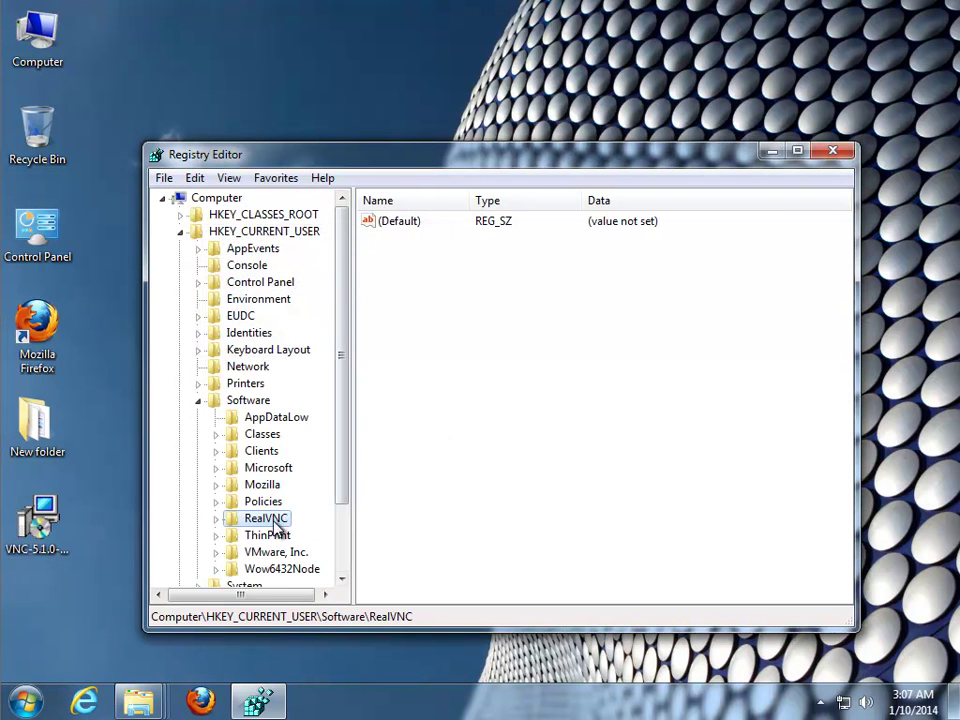
pyautogui.press('Delete')
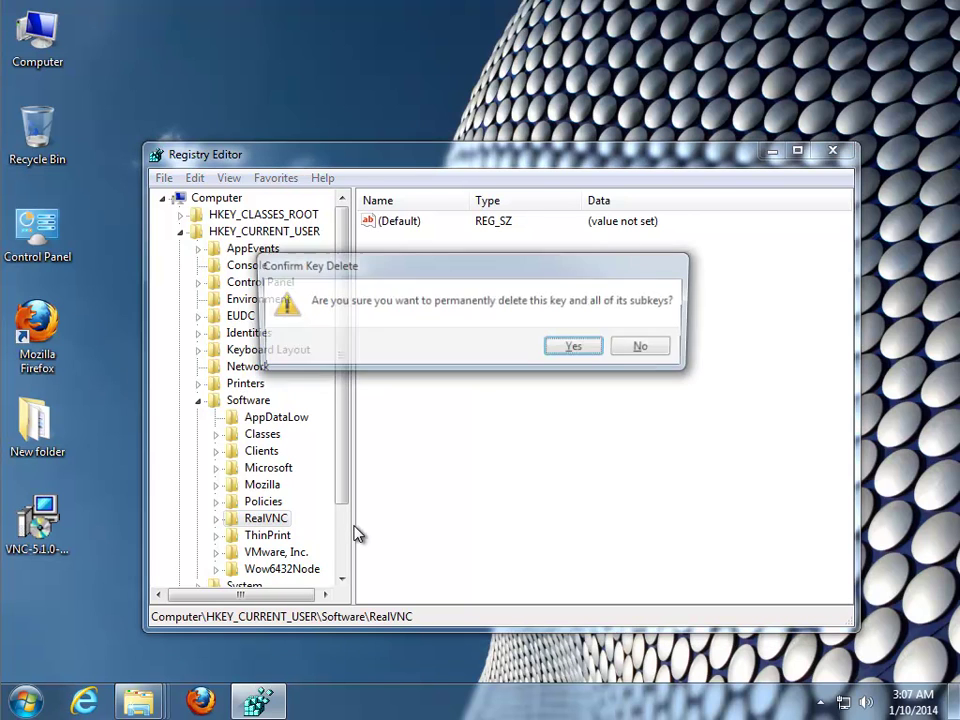
pyautogui.press('Return')
# Find the next RealVNC match and delete that value from the HKEY_LOCAL_MACHINE Installer\Folders key
pyautogui.press('F3')
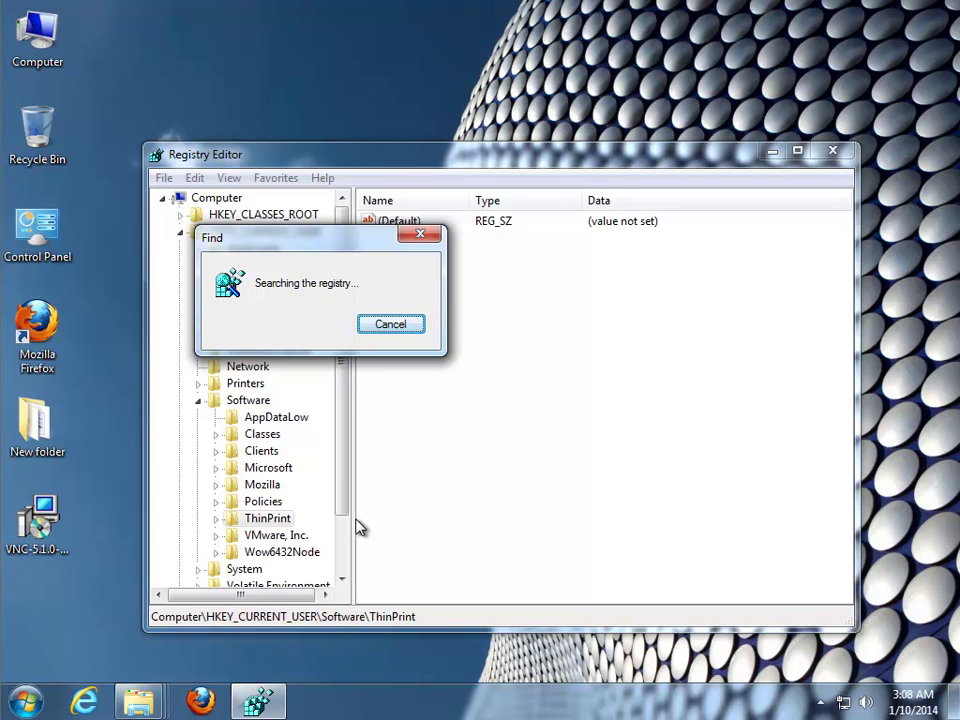
pyautogui.press('Delete')
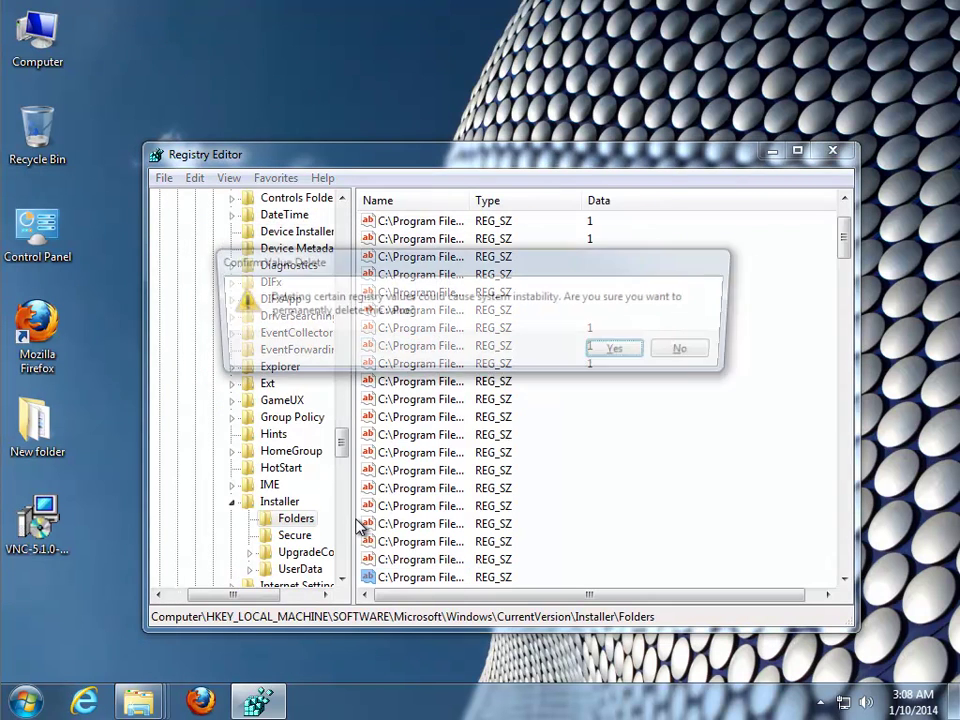
pyautogui.press('Return')
# Look through the next RealVNC matches in HKEY_LOCAL_MACHINE and HKEY_USERS without deleting them, and close the Registry Editor
pyautogui.press('F3')
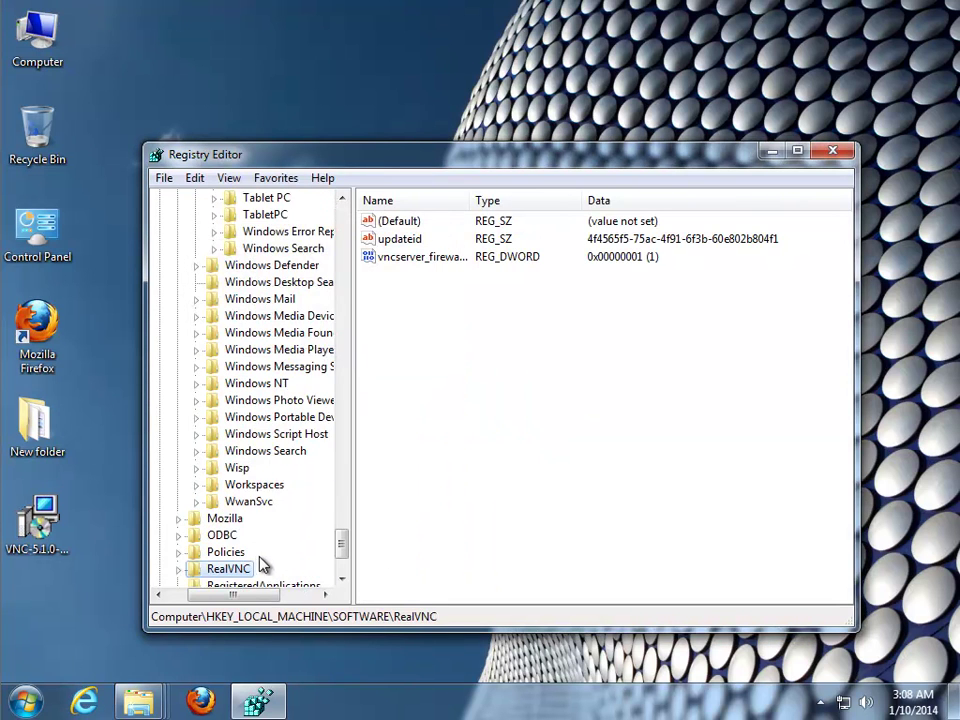
pyautogui.scroll(-2, 240, 550)
pyautogui.press('F3')
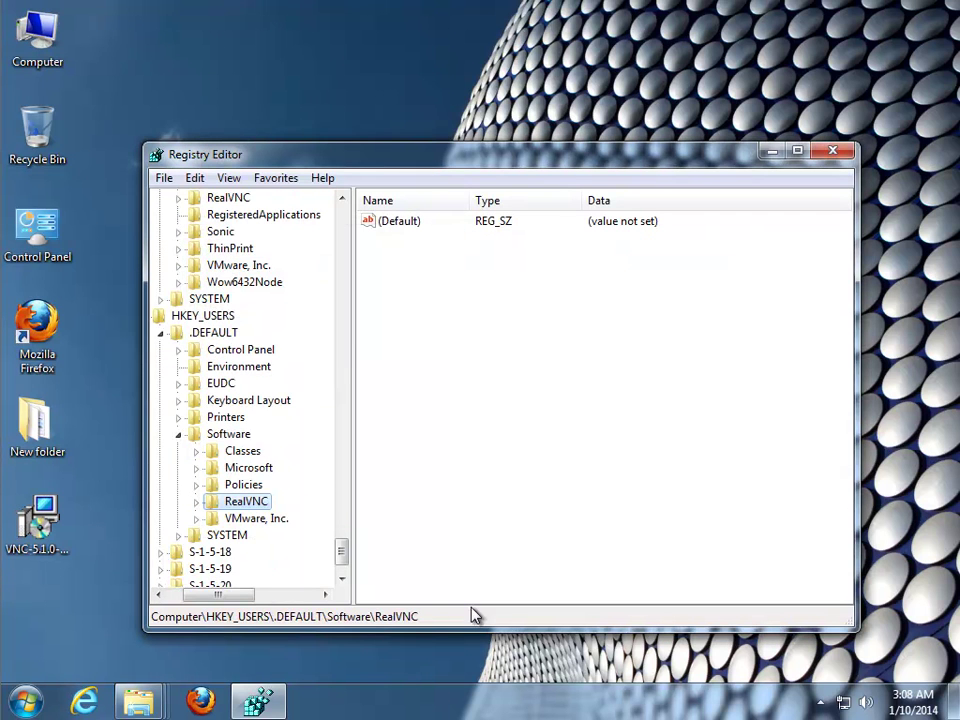
pyautogui.press('F3')
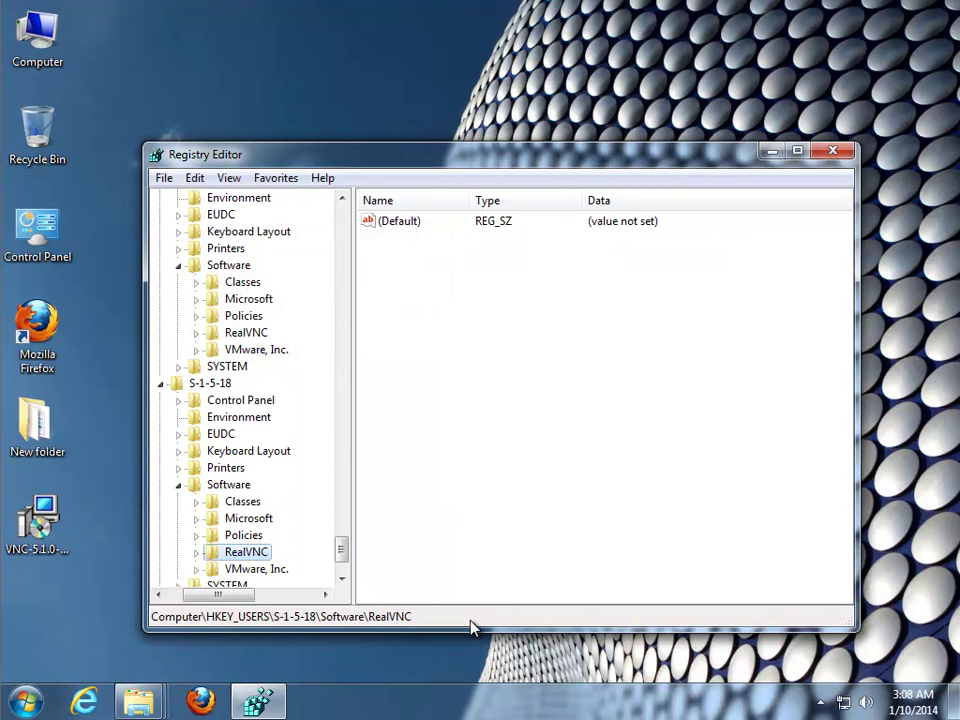
pyautogui.click(833, 151)
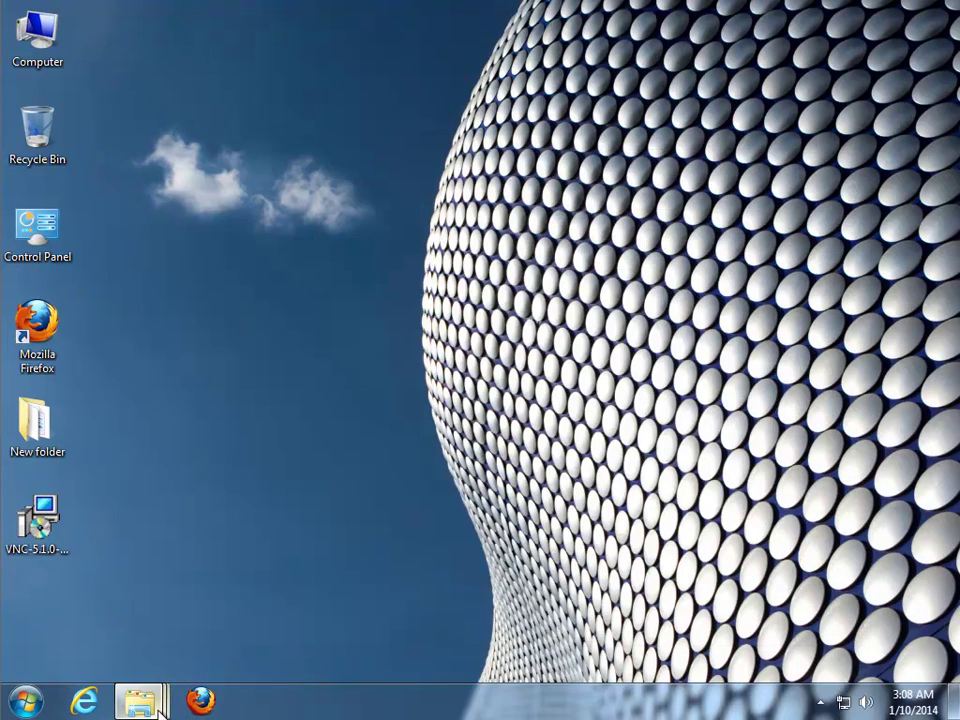
# Bring up the Program Files window and the REALVNC search results to review leftover folders
pyautogui.moveTo(160, 708); pyautogui.dragTo(236, 711)
pyautogui.moveTo(231, 707)
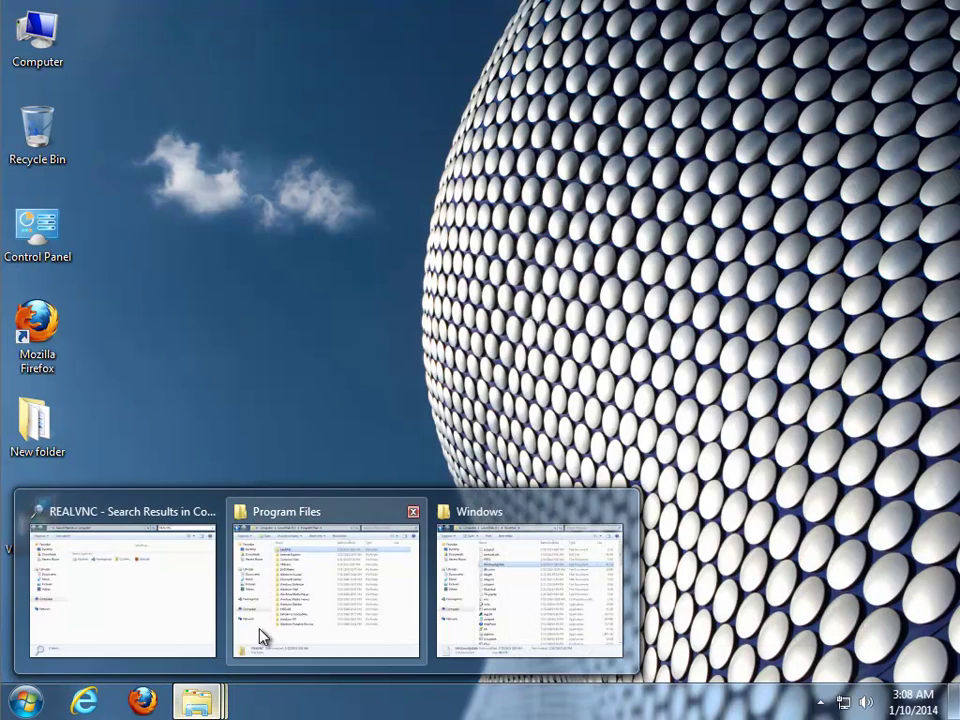
pyautogui.click(371, 606)
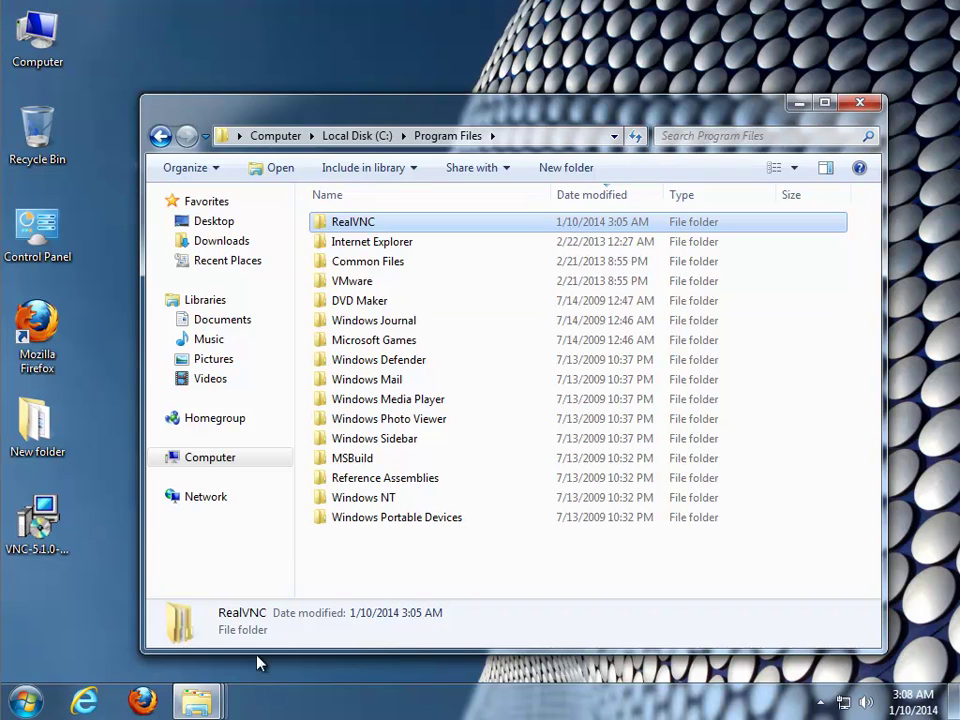
pyautogui.moveTo(270, 681)
pyautogui.click(120, 605)
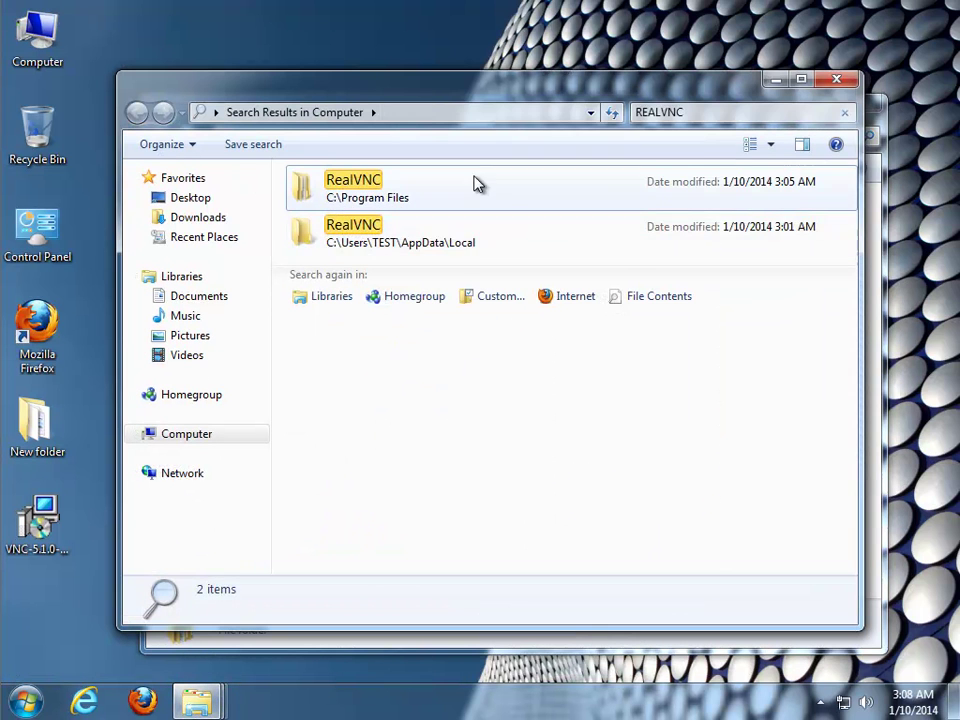
# Delete both RealVNC folders found in Program Files and AppData\Local to the Recycle Bin, granting administrator permission for all items
pyautogui.click(469, 250)
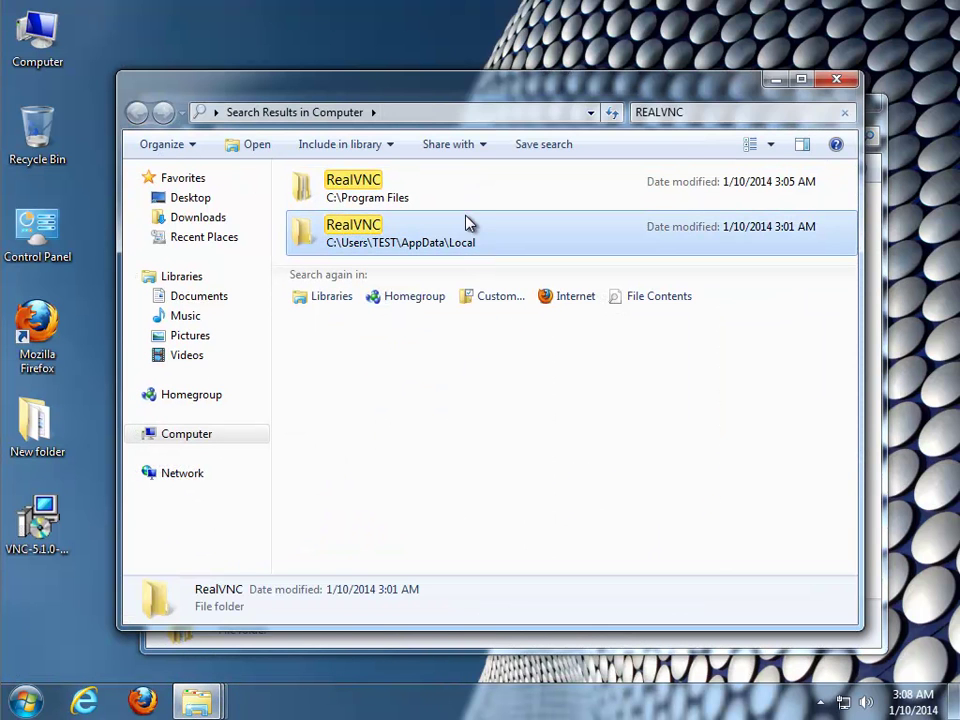
pyautogui.keyDown('ctrl'); pyautogui.click(474, 204); pyautogui.keyUp('ctrl')
pyautogui.press('Delete')
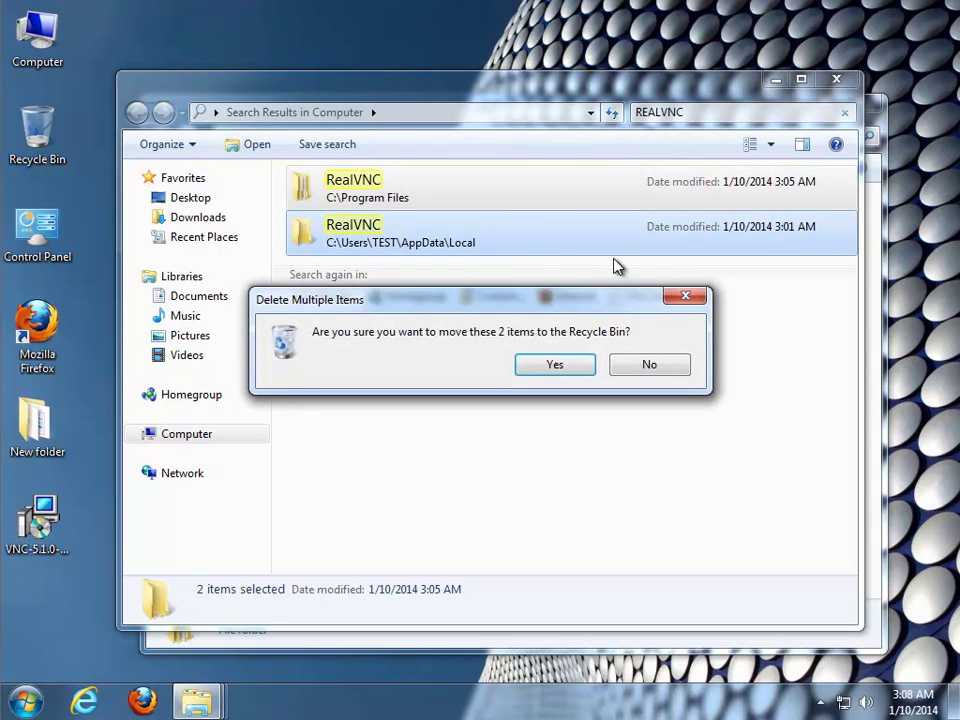
pyautogui.click(555, 364)
pyautogui.moveTo(524, 239); pyautogui.dragTo(557, 253)
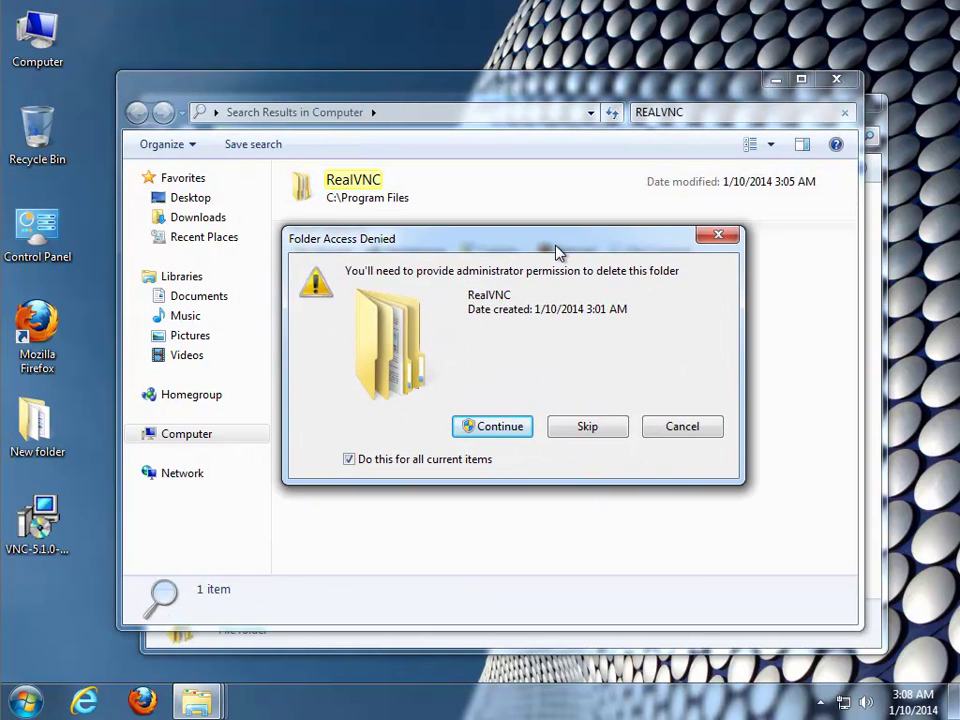
pyautogui.click(479, 428)
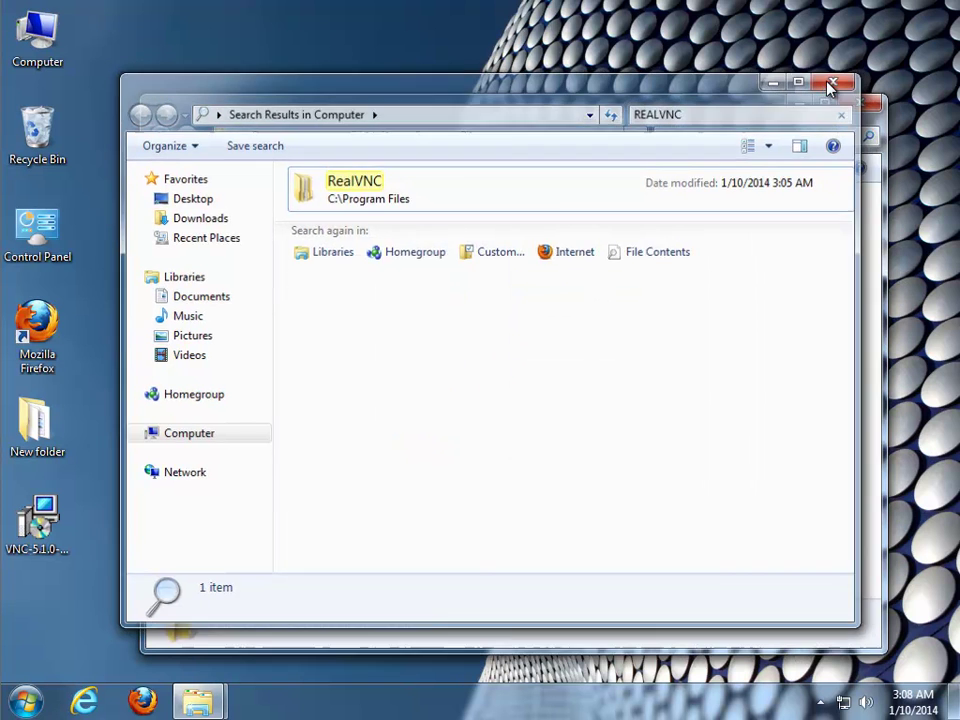
# Close the search results, Program Files and Windows folder windows
pyautogui.click(832, 84)
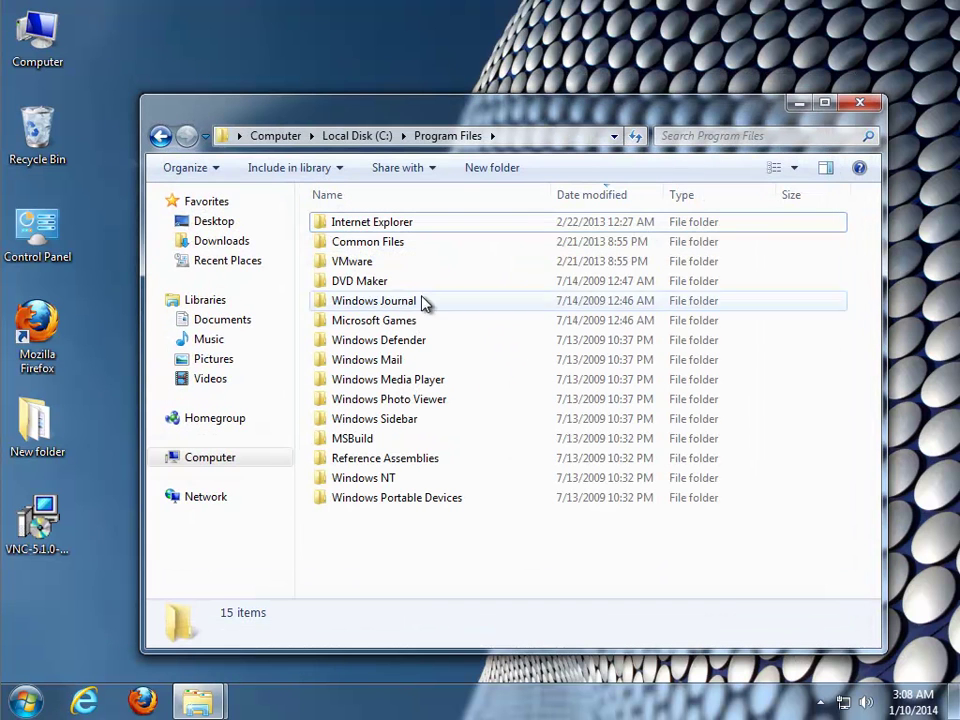
pyautogui.click(860, 102)
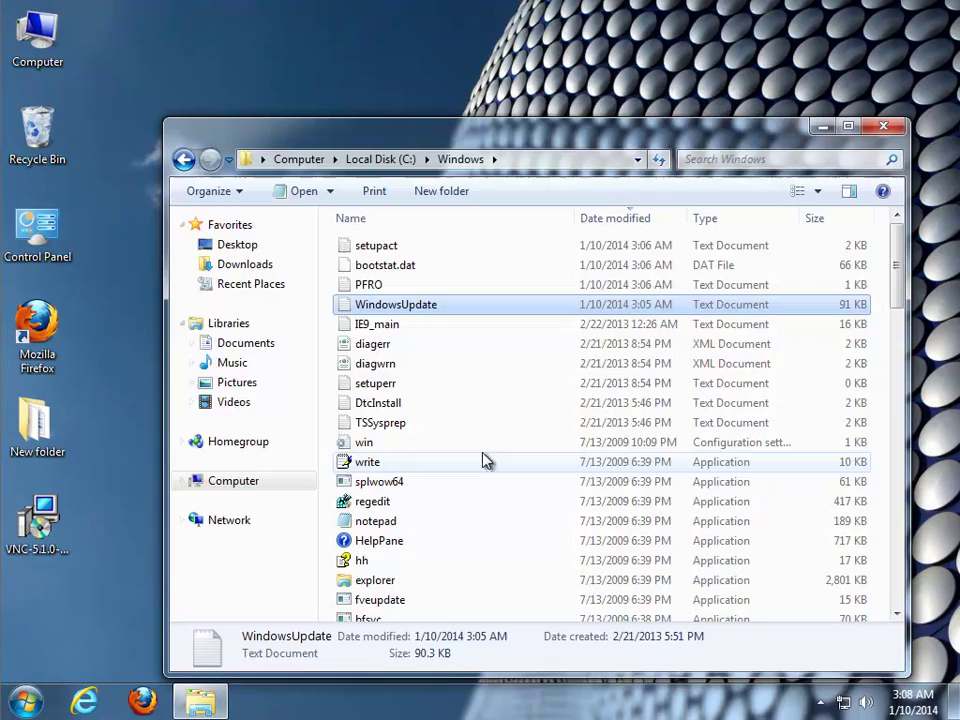
pyautogui.click(884, 126)
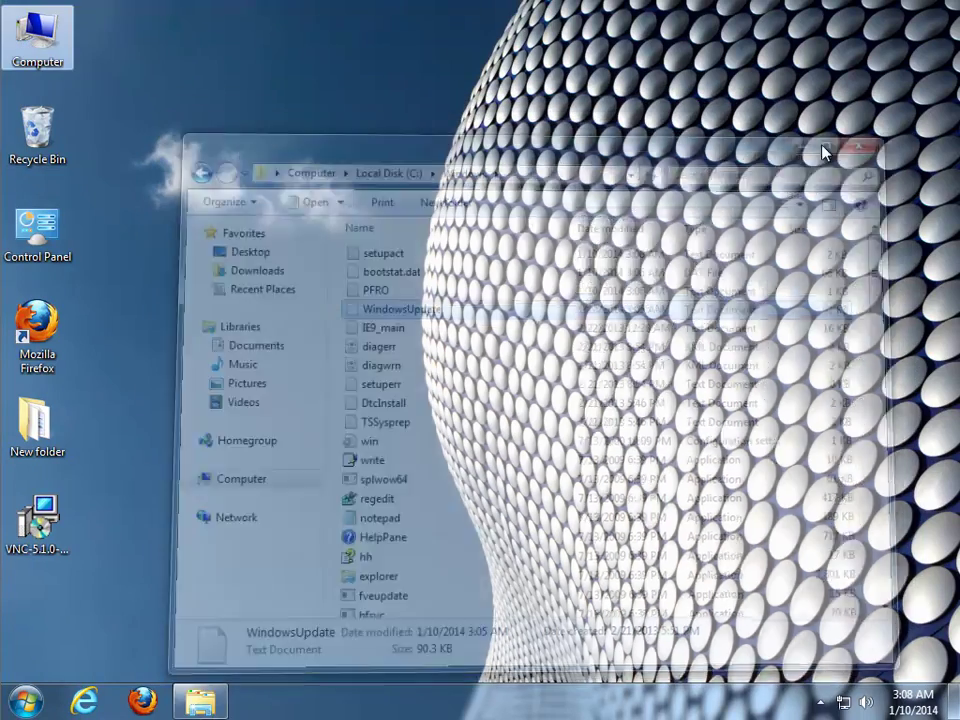
# Open the Recycle Bin and show its contents as extra large icons
pyautogui.doubleClick(39, 152)
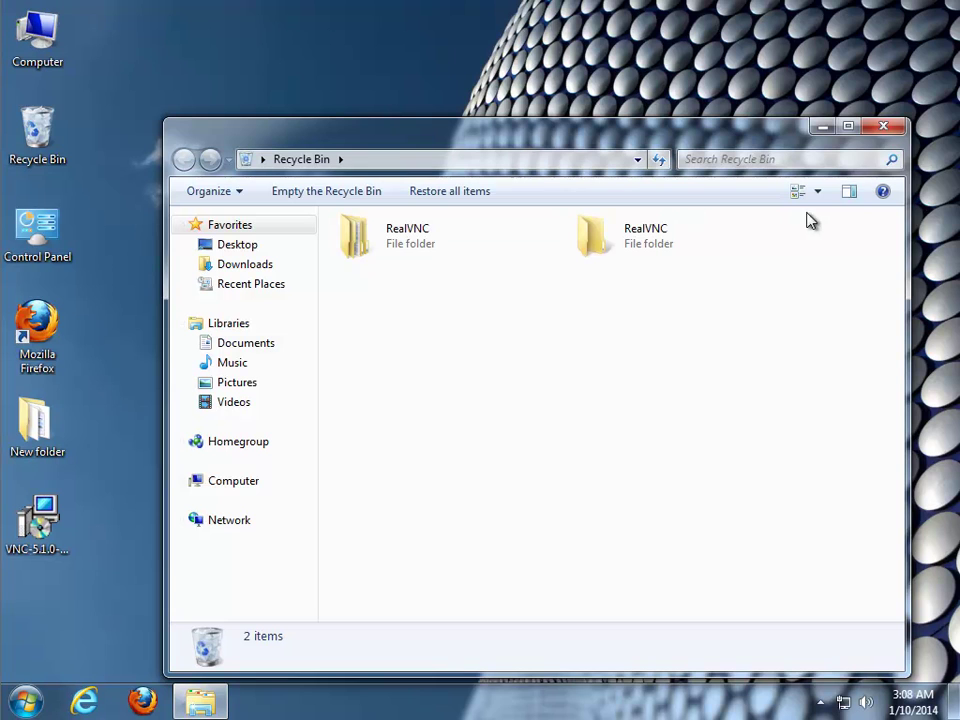
pyautogui.click(817, 191)
pyautogui.click(897, 18)
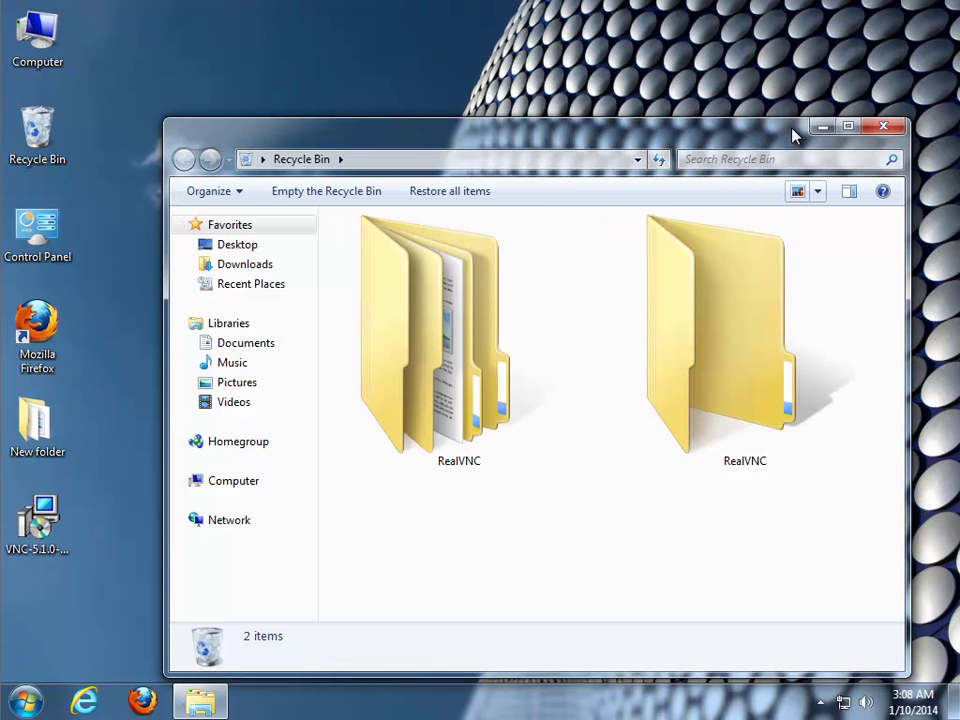
# Empty the Recycle Bin to permanently delete the two RealVNC folders
pyautogui.moveTo(776, 530); pyautogui.dragTo(432, 348)
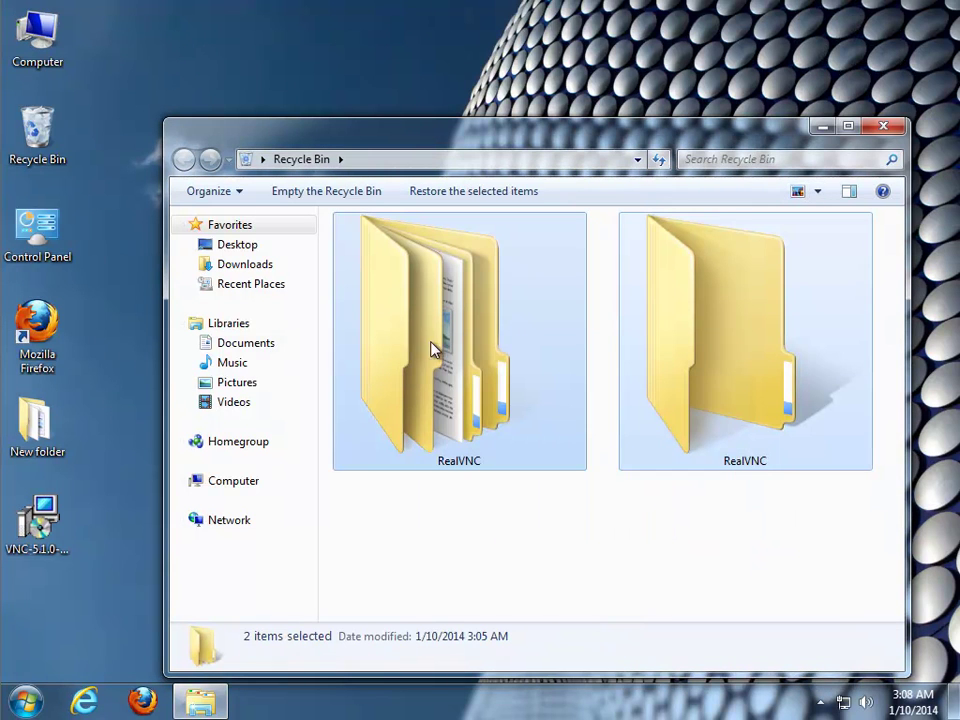
pyautogui.click(355, 193)
pyautogui.moveTo(499, 306); pyautogui.dragTo(583, 494)
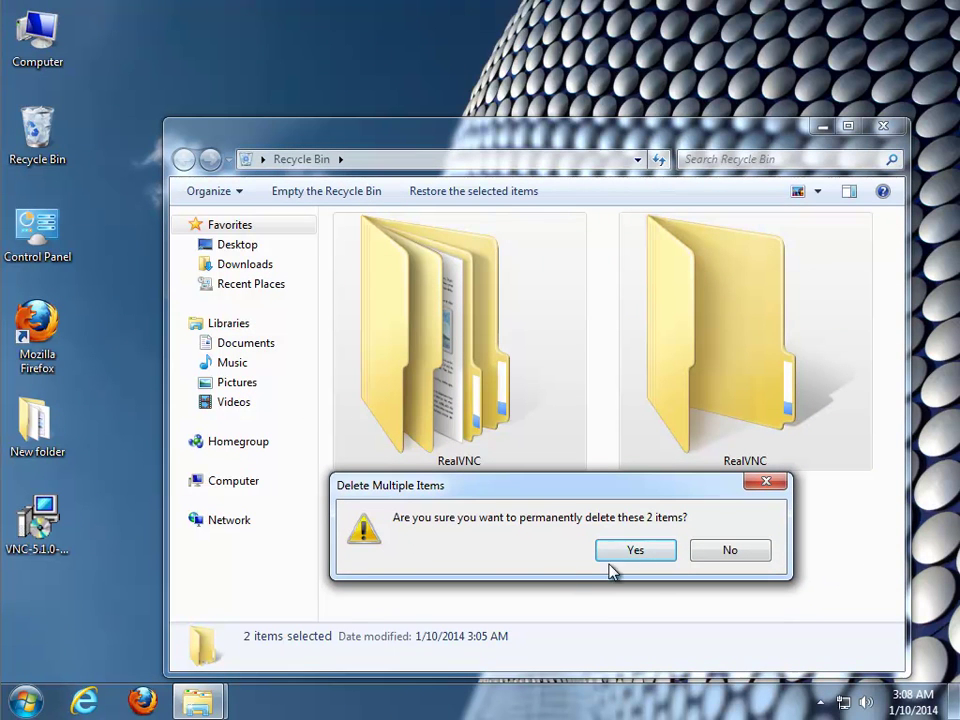